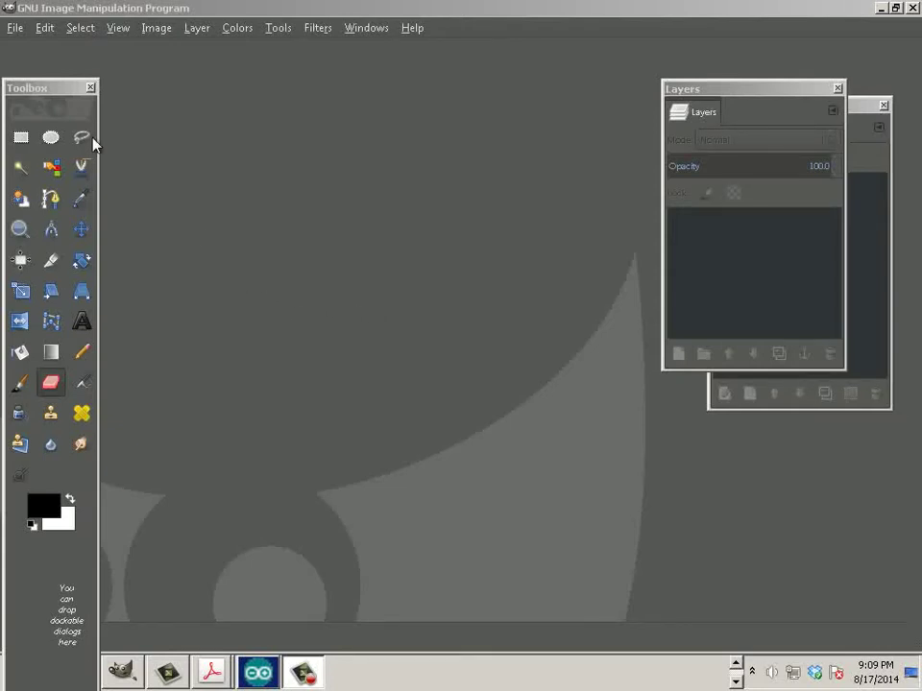
Step: Open the Frankenstein's_monster_(Boris_Karloff).jpg photo (1194×1499) in GIMP
{"action": "left_click", "coordinate": [16, 29]}
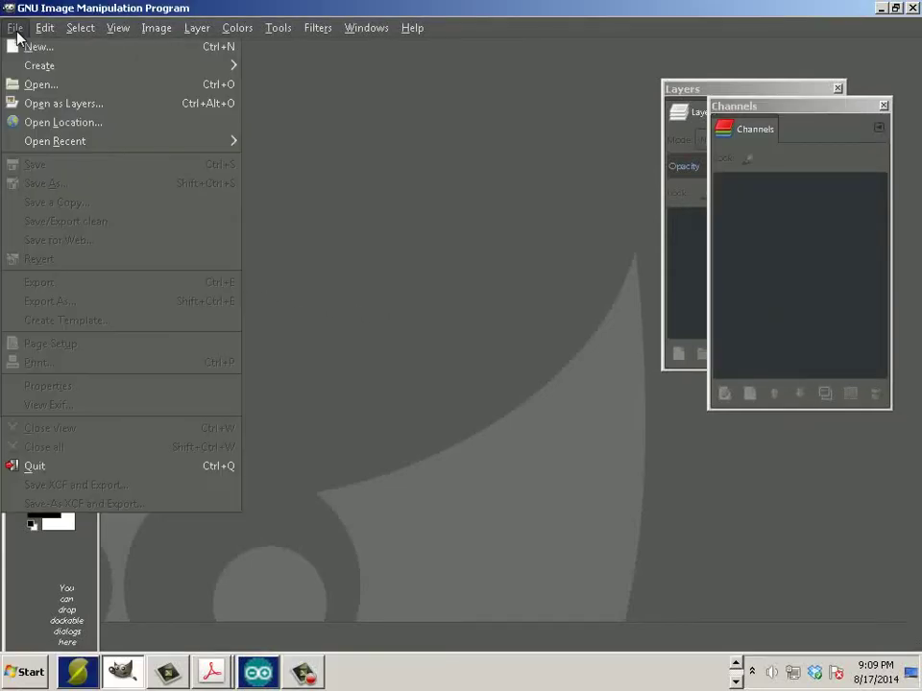
{"action": "left_click", "coordinate": [32, 85]}
{"action": "double_click", "coordinate": [220, 236]}
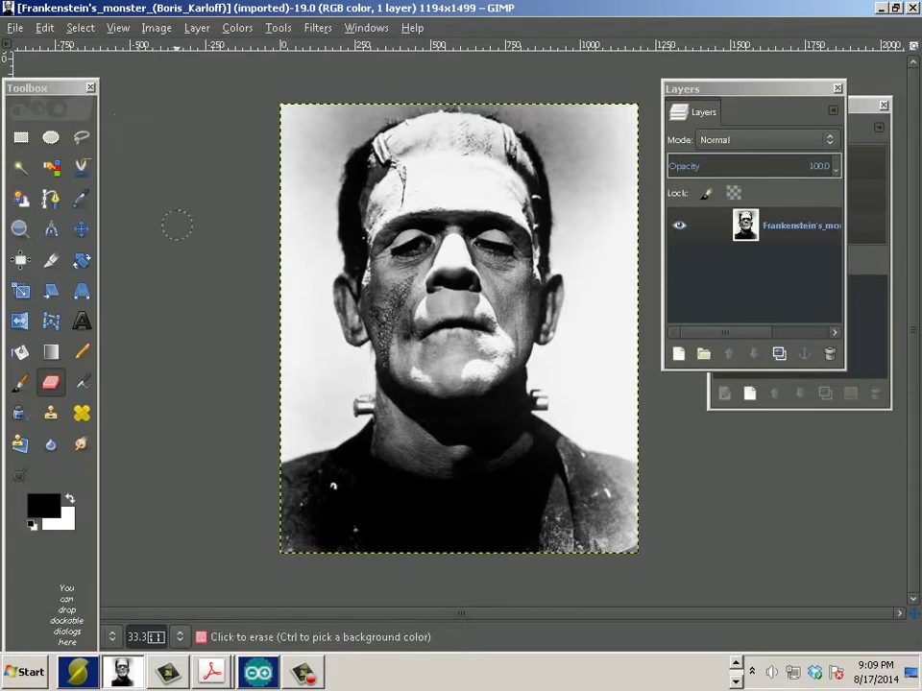
Step: Pick the Fuzzy Select tool and add an alpha channel to the layer
{"action": "left_click", "coordinate": [21, 170]}
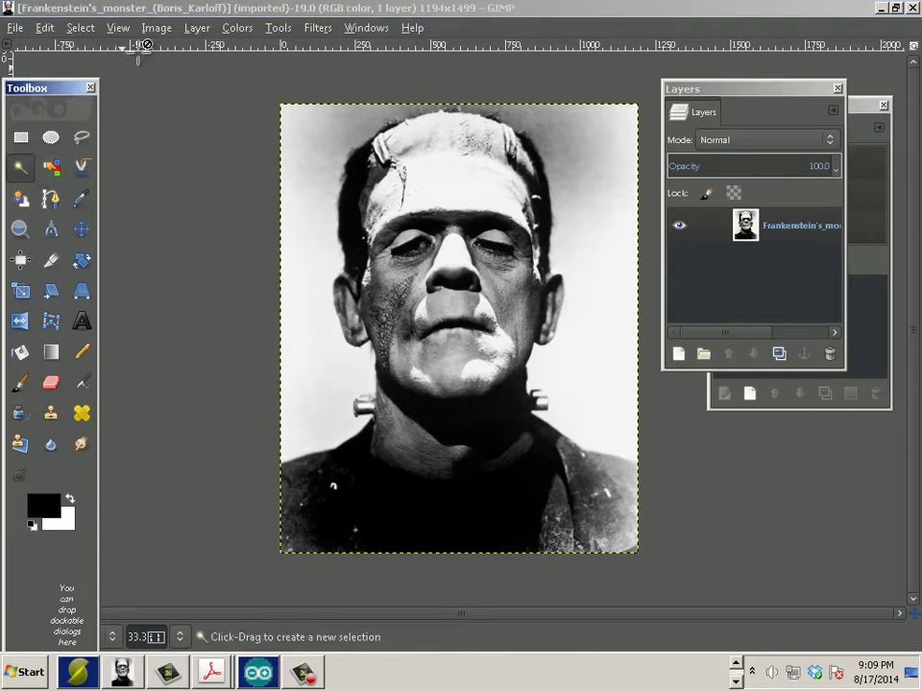
{"action": "left_click", "coordinate": [196, 28]}
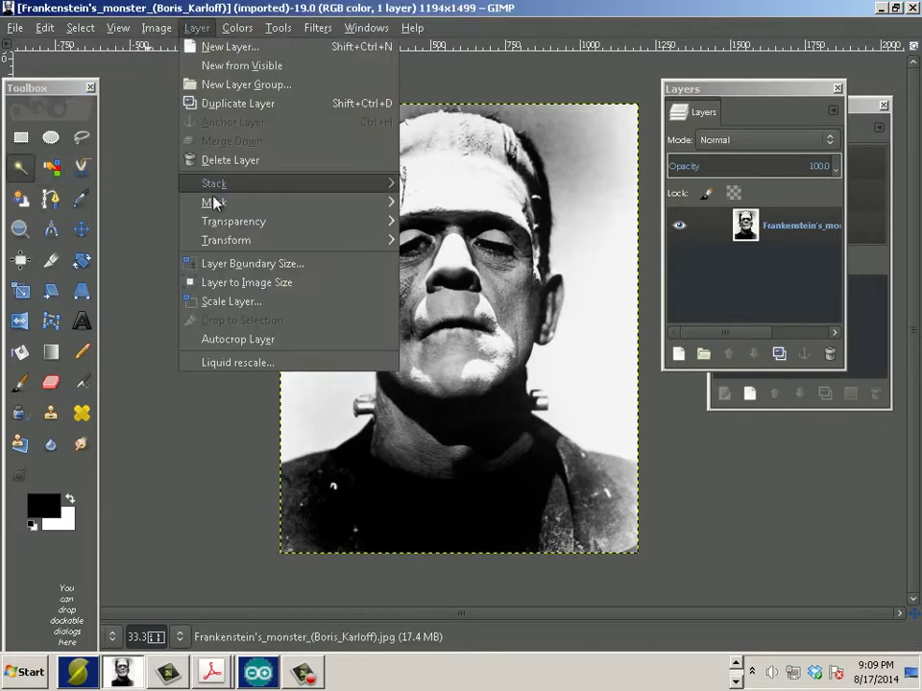
{"action": "mouse_move", "coordinate": [220, 222]}
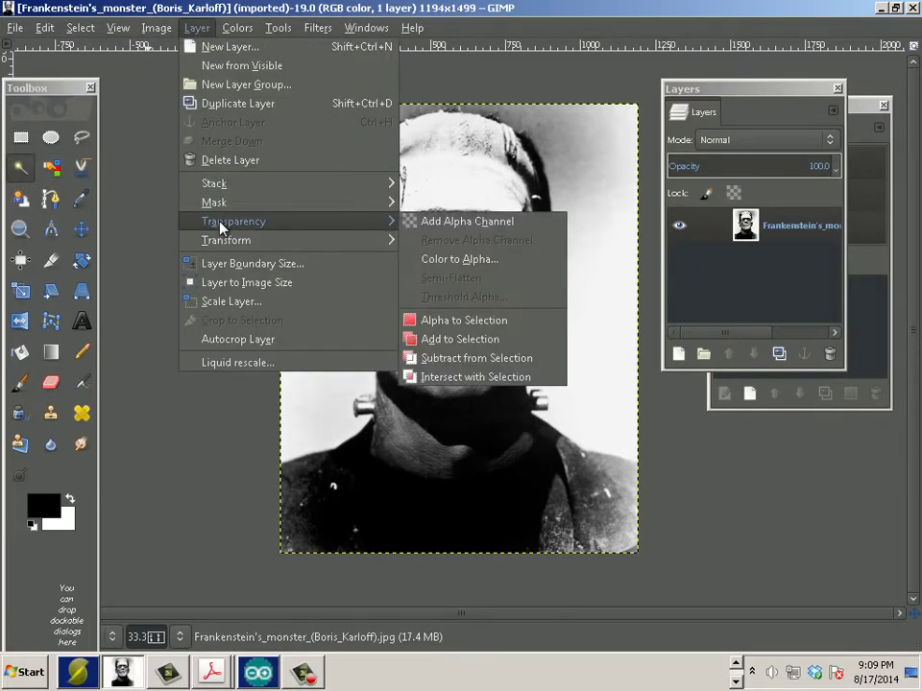
{"action": "left_click", "coordinate": [448, 226]}
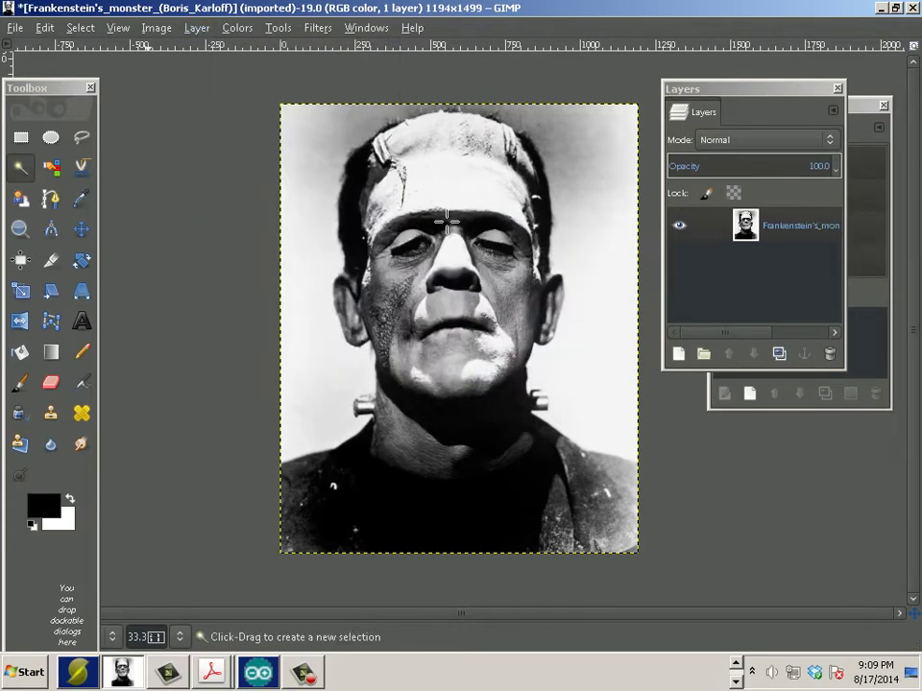
Step: Fuzzy-select the light background left, above, right of the head and near the hair
{"action": "left_click", "coordinate": [303, 230]}
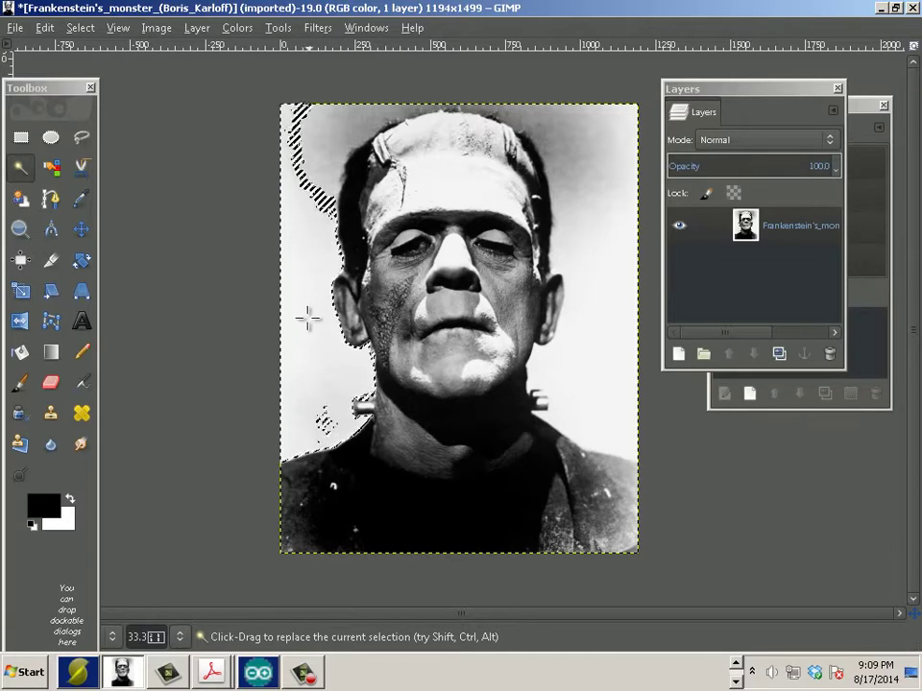
{"action": "left_click", "coordinate": [343, 125], "text": "shift"}
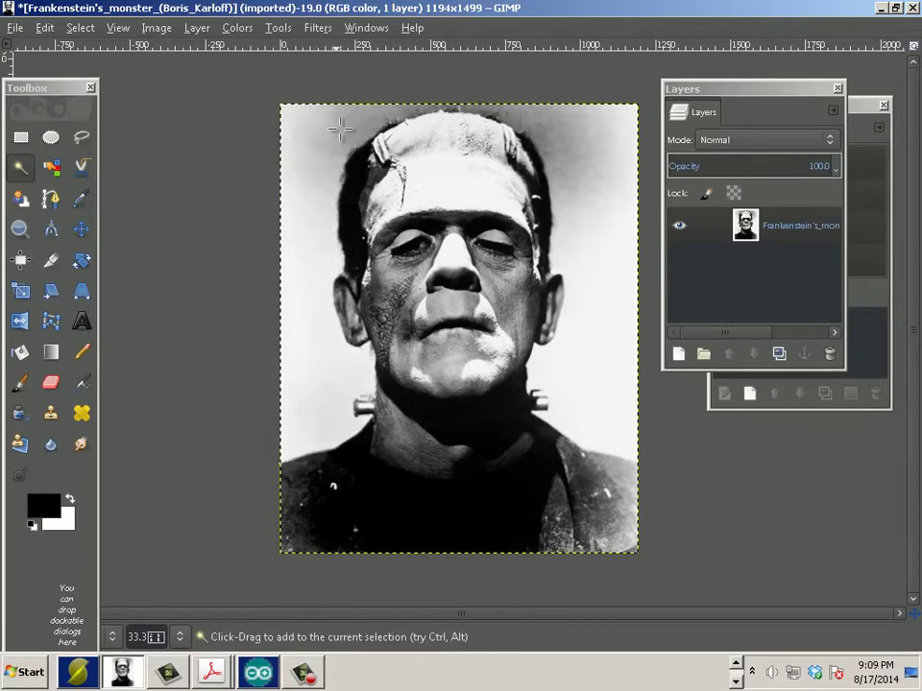
{"action": "left_click", "coordinate": [303, 134], "text": "shift"}
{"action": "left_click", "coordinate": [600, 226], "text": "shift"}
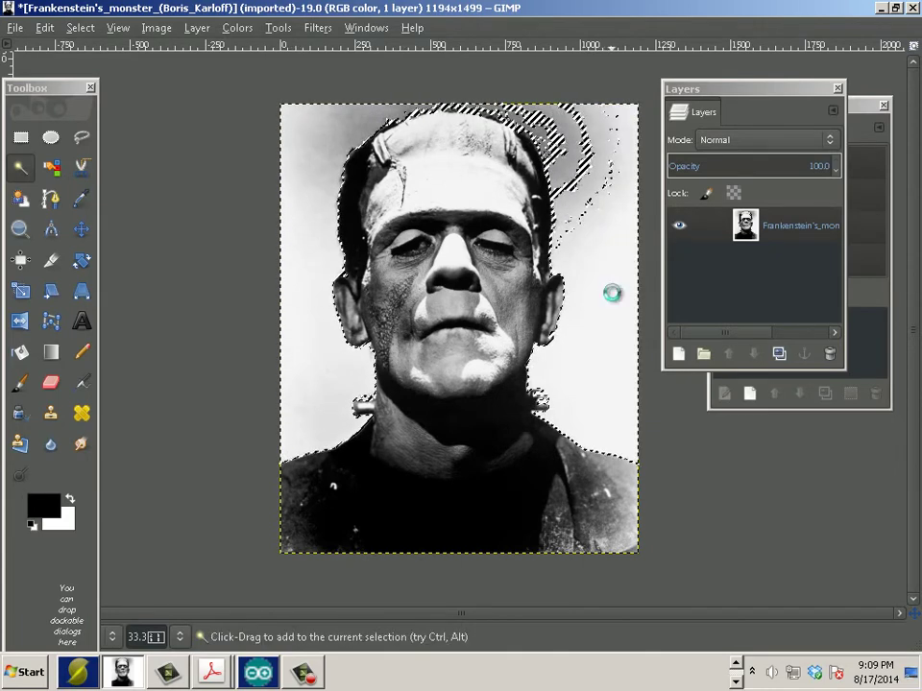
{"action": "left_click", "coordinate": [557, 146], "text": "shift"}
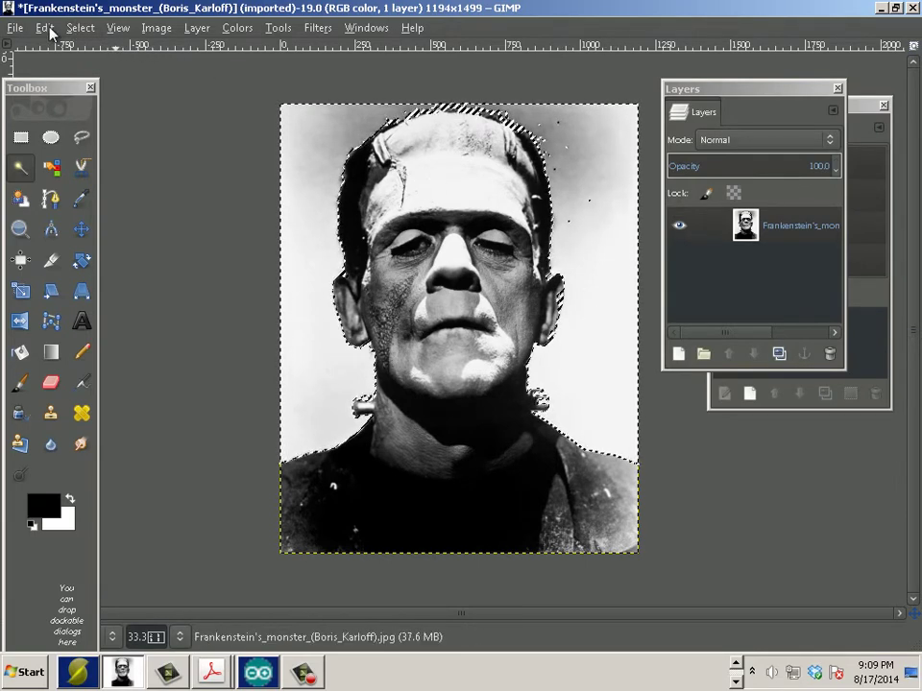
Step: Clear the selected background to transparency and remove the selection
{"action": "left_click", "coordinate": [45, 28]}
{"action": "left_click", "coordinate": [75, 263]}
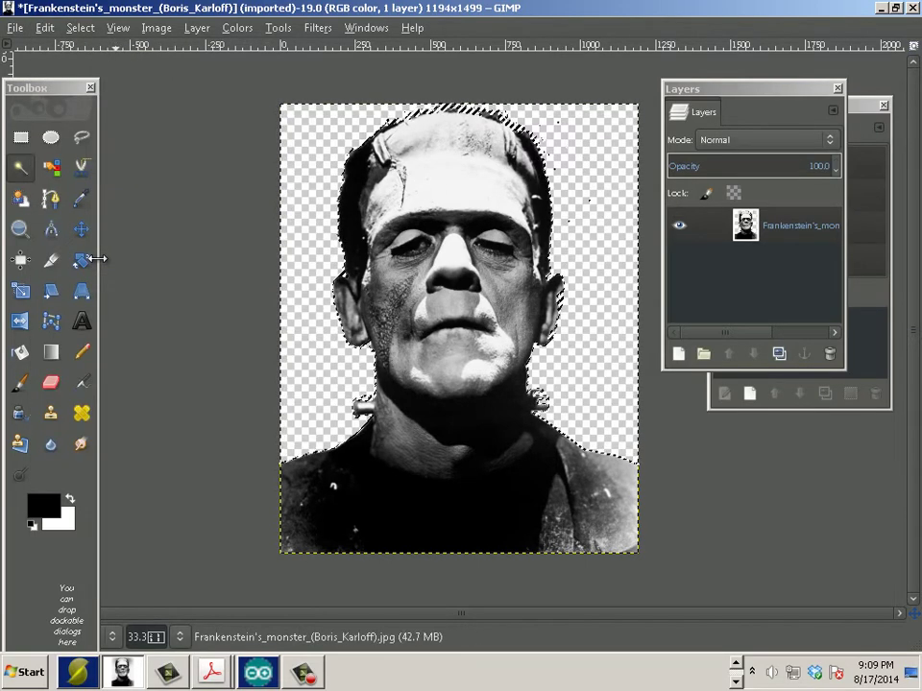
{"action": "left_click", "coordinate": [79, 32]}
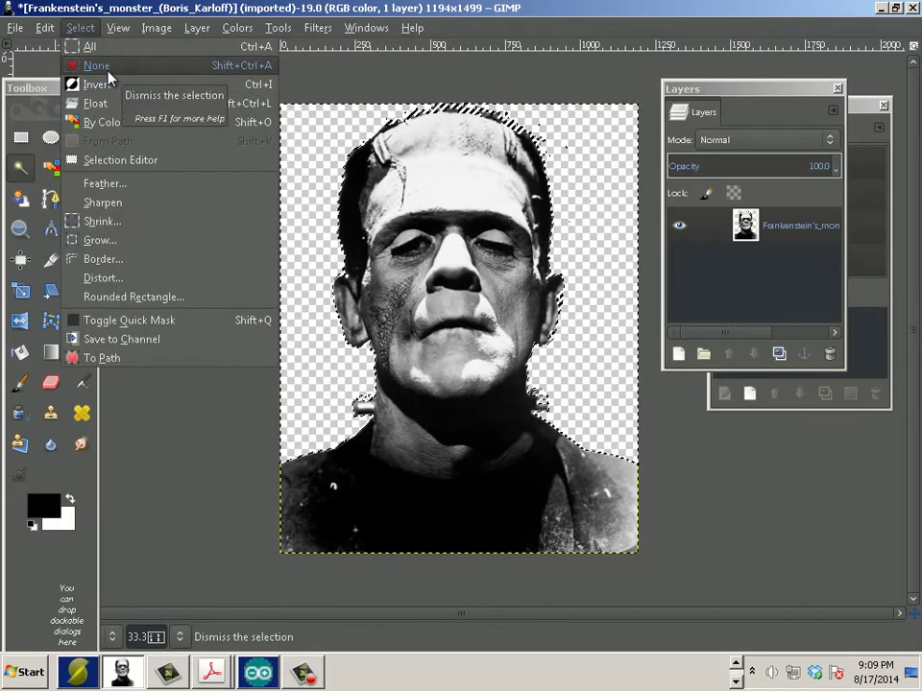
{"action": "left_click", "coordinate": [96, 66]}
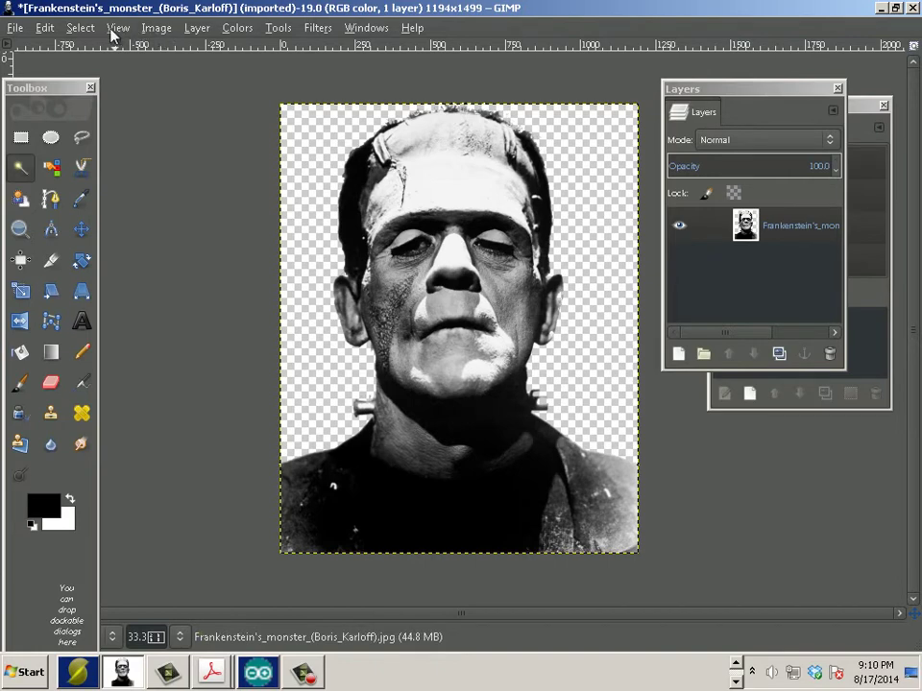
Step: Set the print width to 12 inches, giving 15.065 in height at 99.5 pixels/in
{"action": "left_click", "coordinate": [150, 28]}
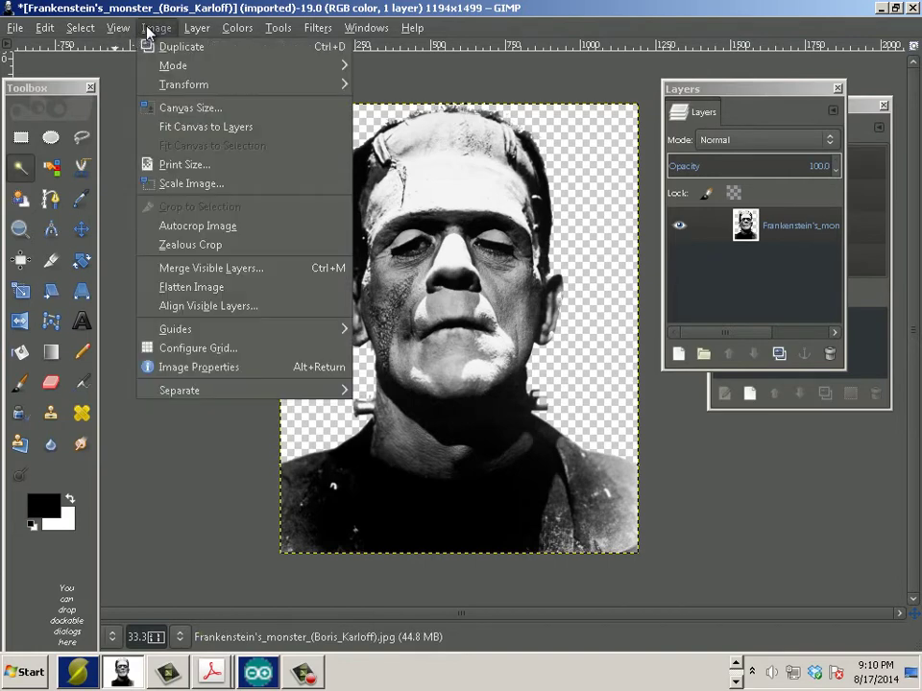
{"action": "left_click", "coordinate": [196, 169]}
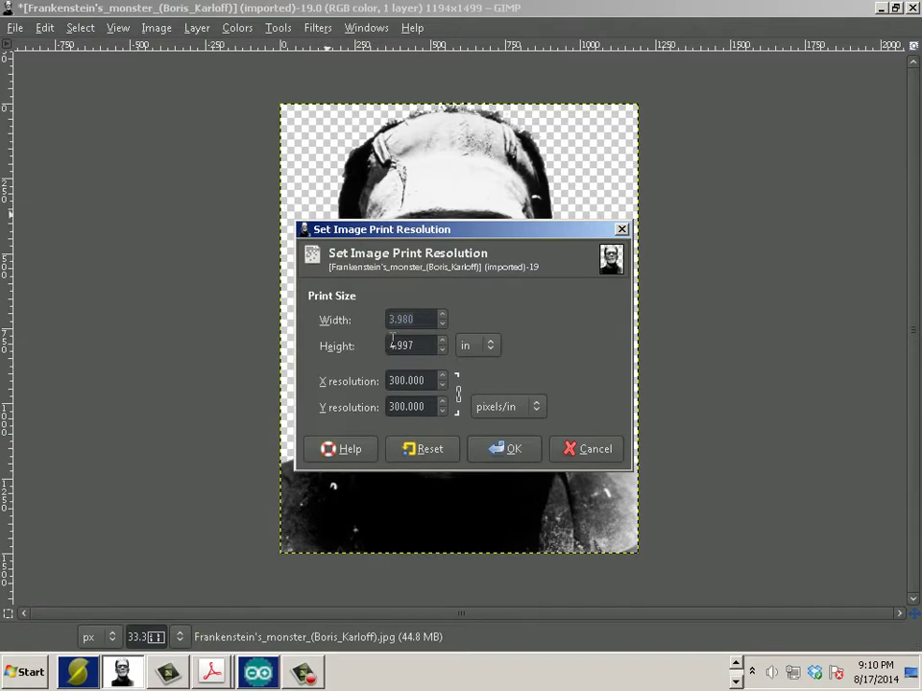
{"action": "type", "text": "12"}
{"action": "left_click", "coordinate": [425, 345]}
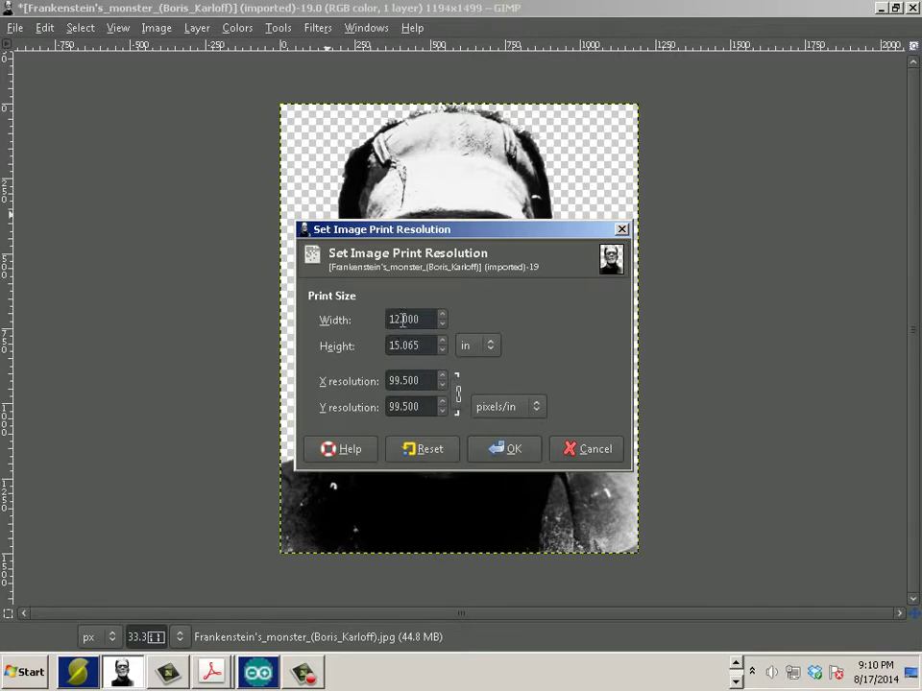
{"action": "left_click", "coordinate": [506, 453]}
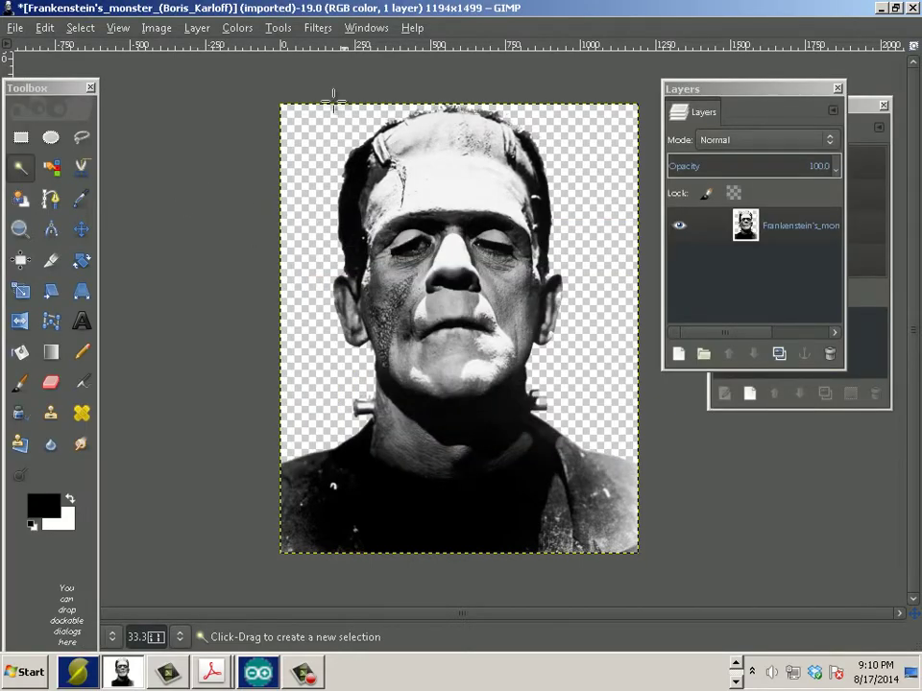
{"action": "left_click", "coordinate": [315, 27]}
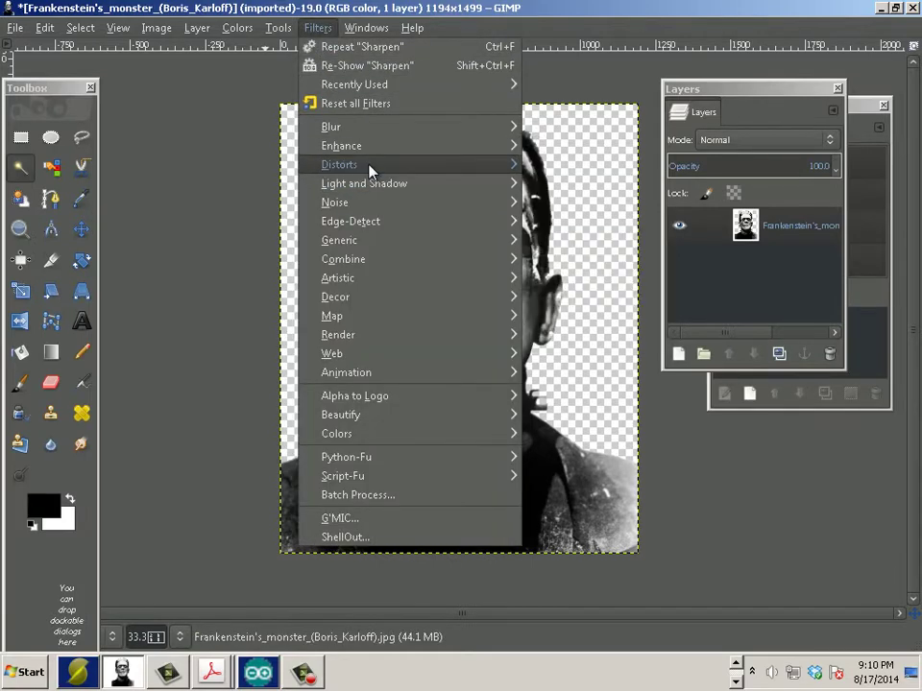
{"action": "mouse_move", "coordinate": [371, 170]}
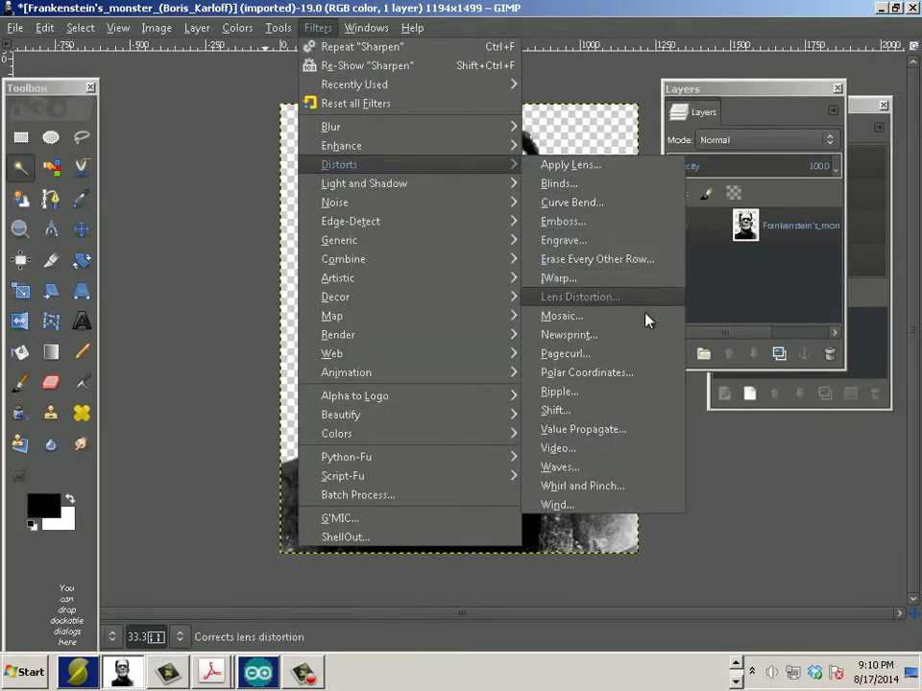
{"action": "left_click", "coordinate": [607, 335]}
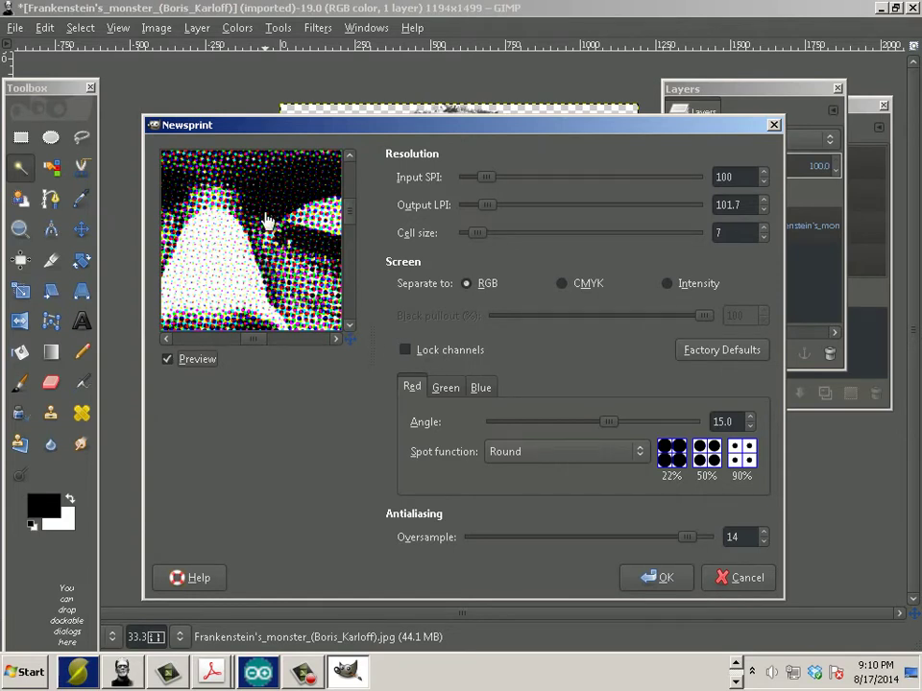
Step: Close the unapplied Newsprint filter and convert the image to Grayscale mode
{"action": "left_click", "coordinate": [736, 580]}
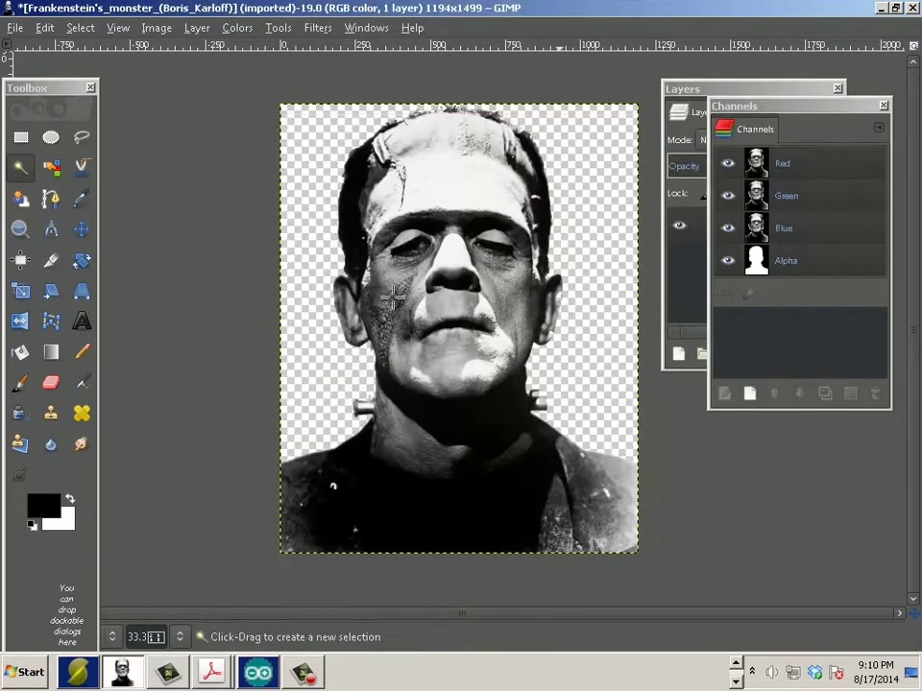
{"action": "left_click", "coordinate": [150, 30]}
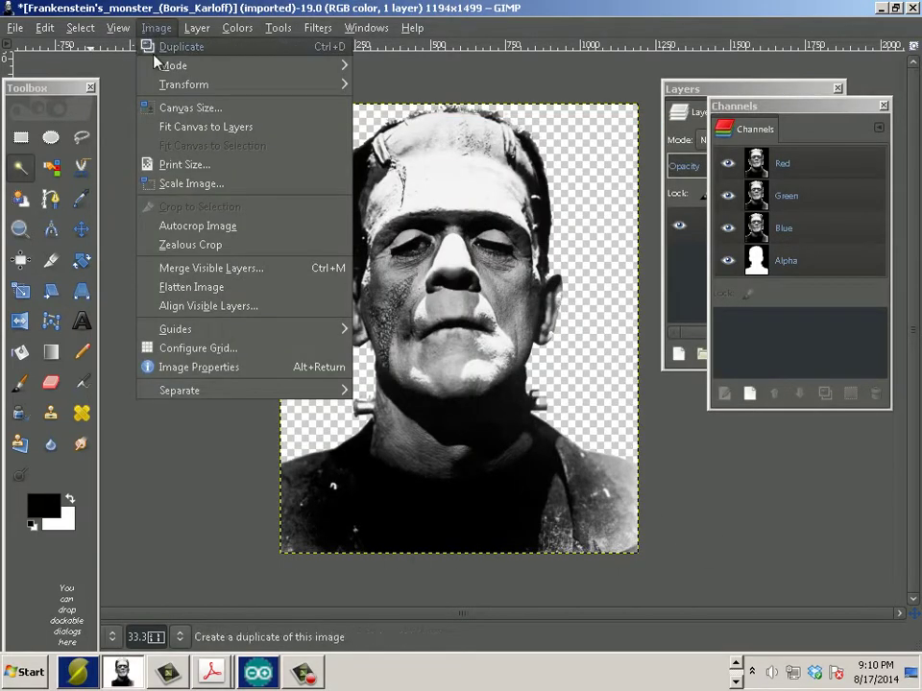
{"action": "mouse_move", "coordinate": [240, 65]}
{"action": "left_click", "coordinate": [407, 86]}
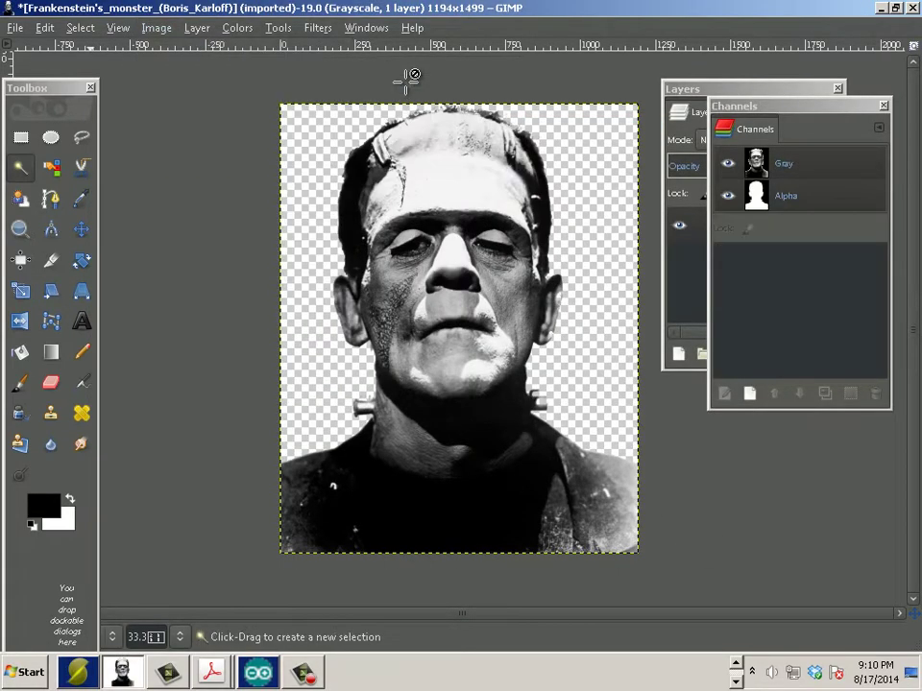
Step: Open the Newsprint filter and set cell size 7, giving 14.2 output LPI
{"action": "left_click", "coordinate": [318, 28]}
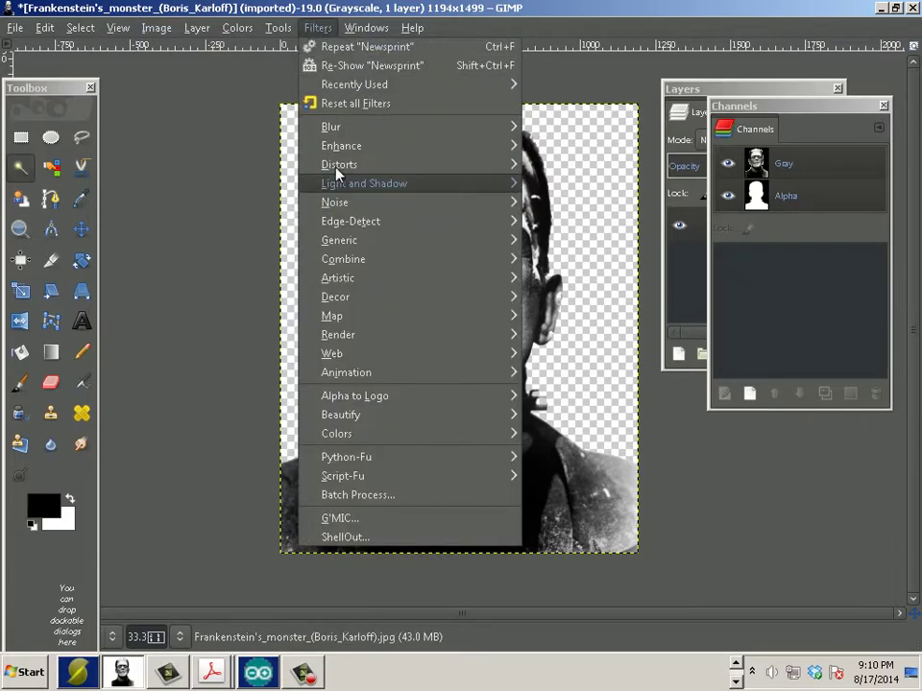
{"action": "mouse_move", "coordinate": [309, 163]}
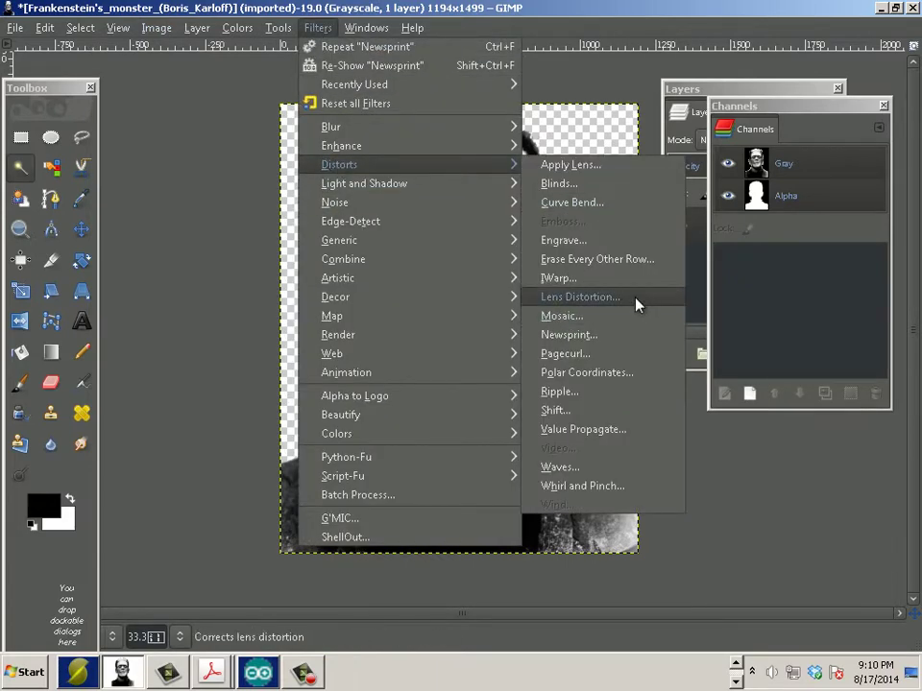
{"action": "left_click", "coordinate": [588, 335]}
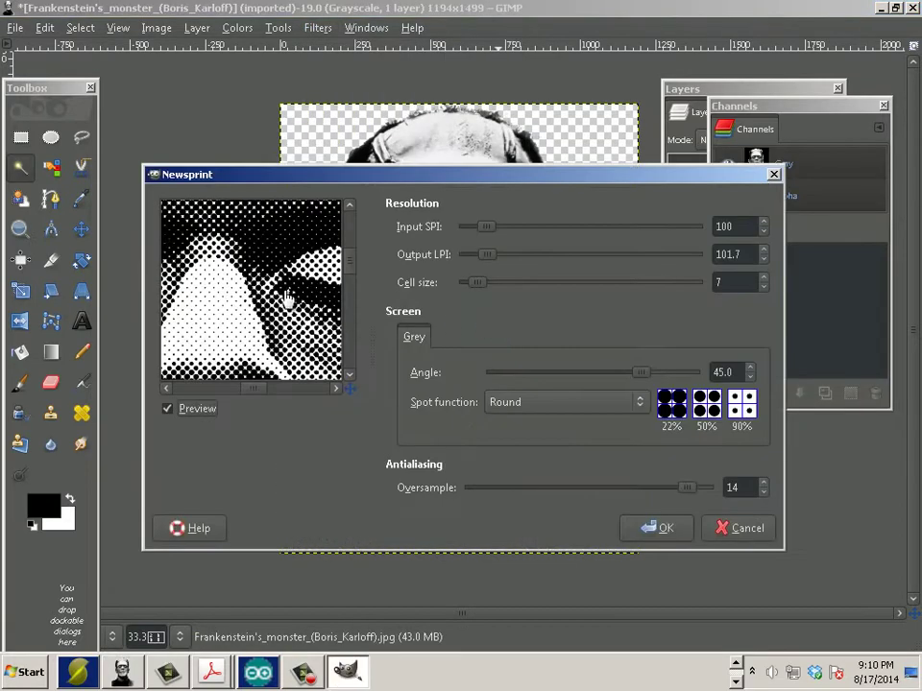
{"action": "mouse_move", "coordinate": [286, 301]}
{"action": "left_mouse_down"}
{"action": "mouse_move", "coordinate": [294, 258]}
{"action": "mouse_move", "coordinate": [299, 284]}
{"action": "mouse_move", "coordinate": [264, 299]}
{"action": "mouse_move", "coordinate": [272, 301]}
{"action": "left_mouse_up"}
{"action": "left_click_drag", "start_coordinate": [489, 284], "coordinate": [477, 287]}
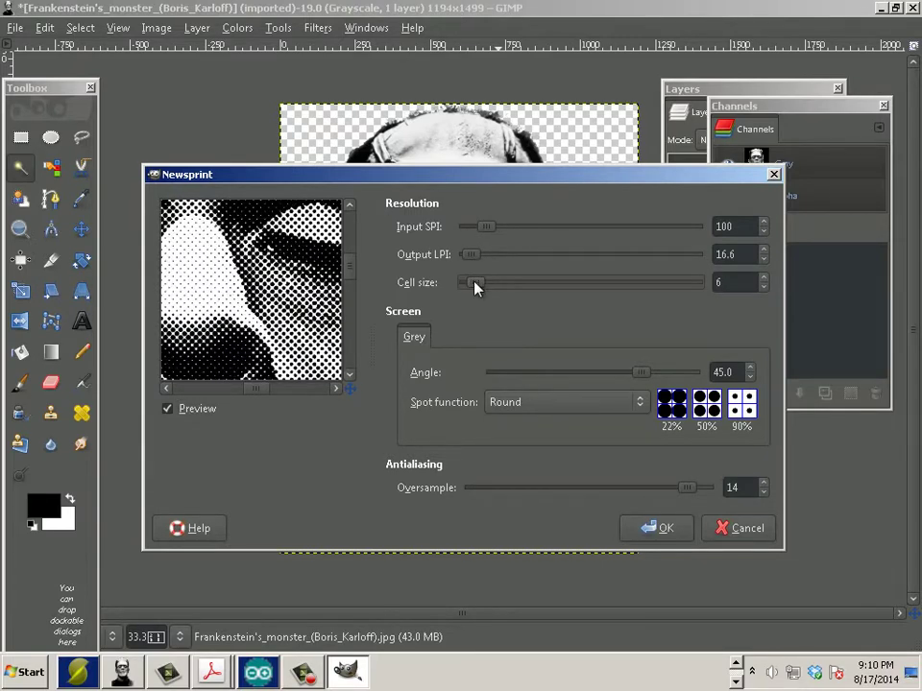
{"action": "left_click_drag", "start_coordinate": [473, 283], "coordinate": [477, 282]}
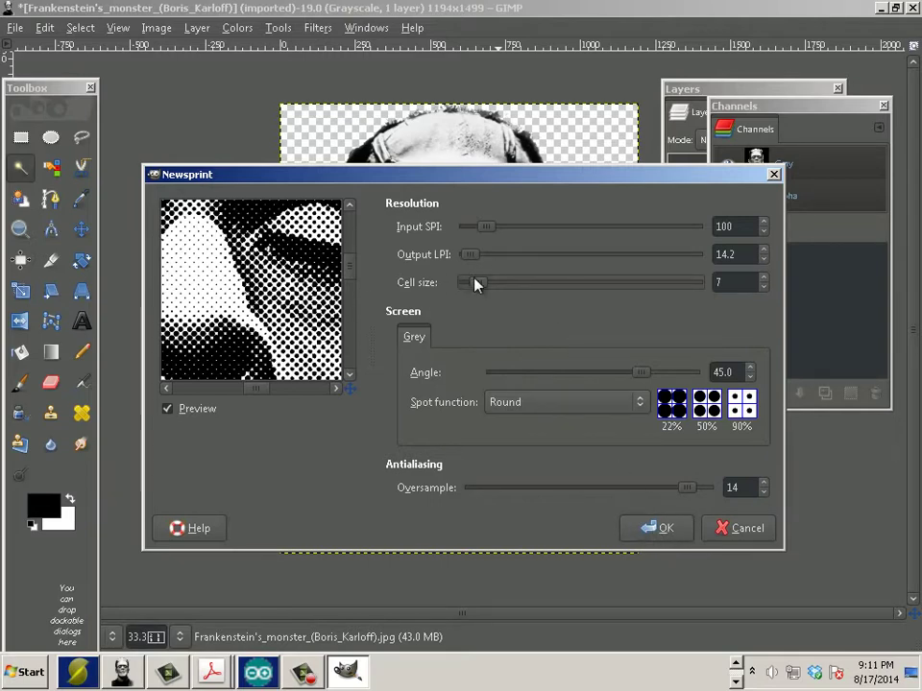
Step: Apply the Newsprint halftone and zoom in and out to inspect the dots
{"action": "left_click", "coordinate": [659, 528]}
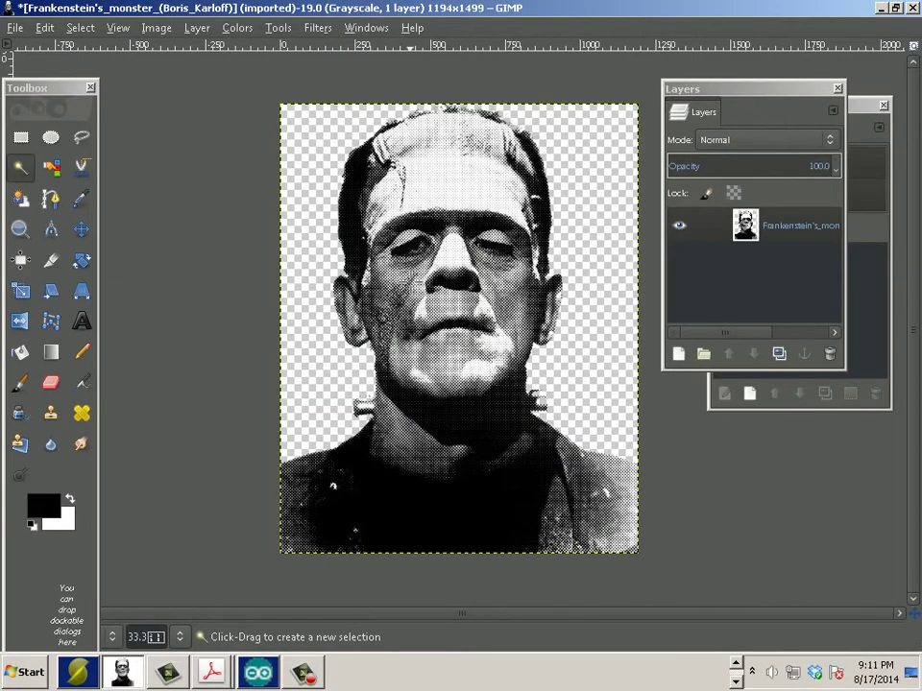
{"action": "scroll", "coordinate": [408, 298], "scroll_direction": "up", "scroll_amount": 4}
{"action": "scroll", "coordinate": [408, 298], "scroll_direction": "down", "scroll_amount": 3}
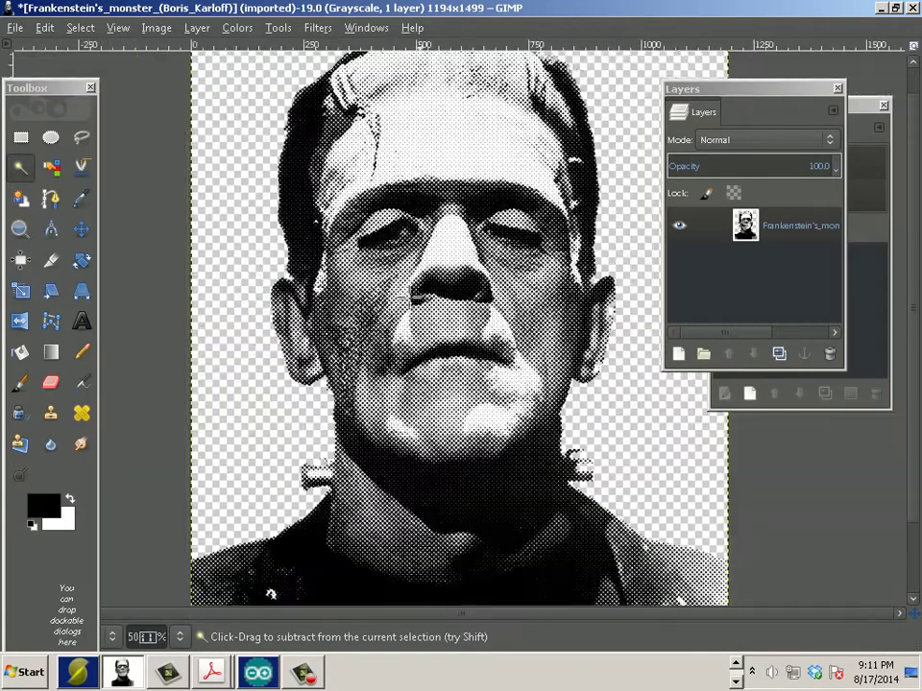
{"action": "scroll", "coordinate": [409, 298], "scroll_direction": "up", "scroll_amount": 2}
{"action": "scroll", "coordinate": [408, 298], "scroll_direction": "down", "scroll_amount": 2}
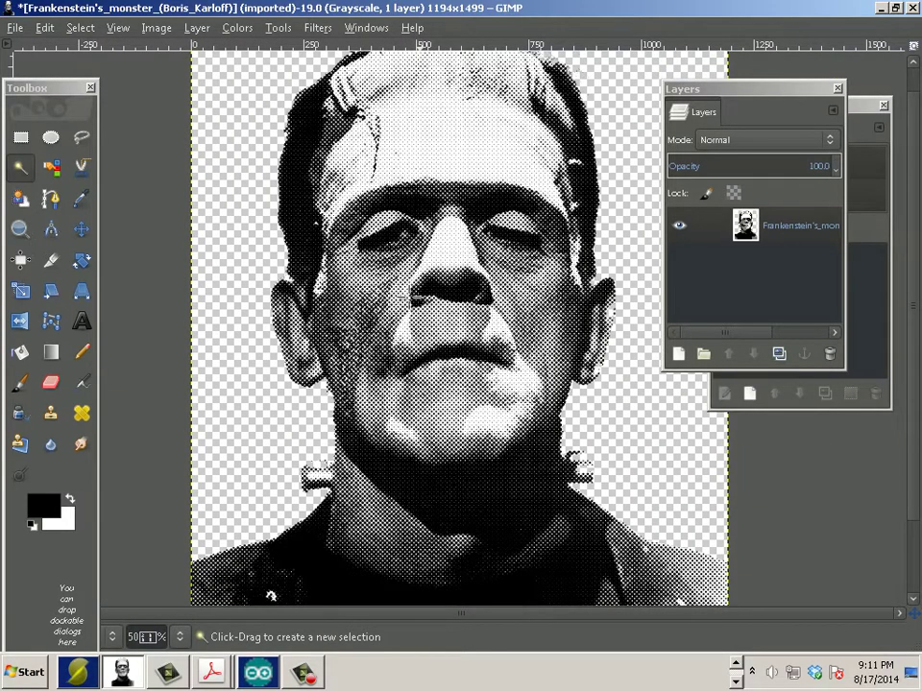
Step: Invert the halftone portrait's colours into a negative image
{"action": "scroll", "coordinate": [458, 254], "scroll_direction": "down", "scroll_amount": 2}
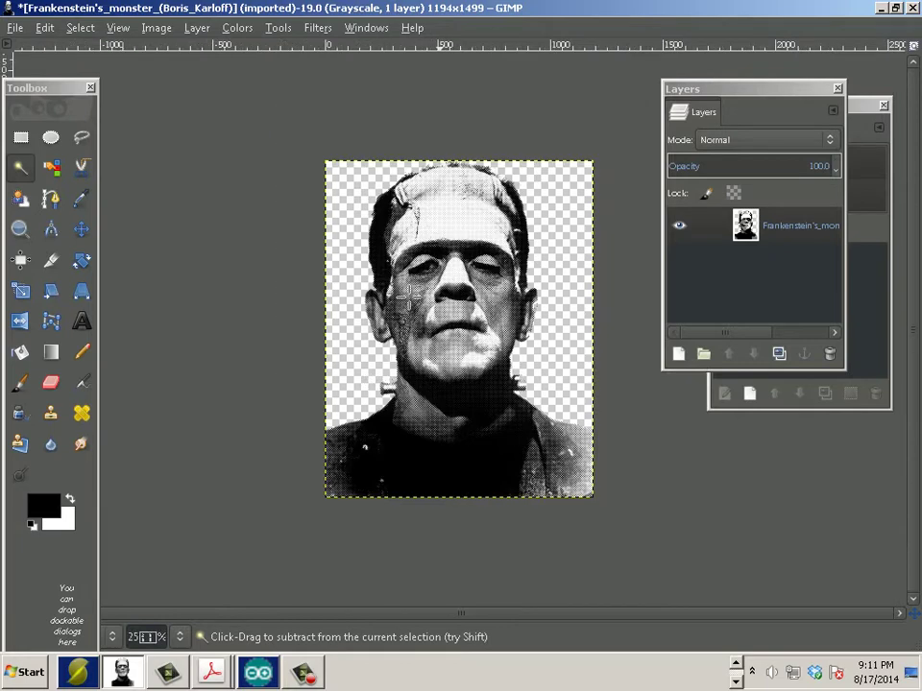
{"action": "scroll", "coordinate": [457, 254], "scroll_direction": "up", "scroll_amount": 1}
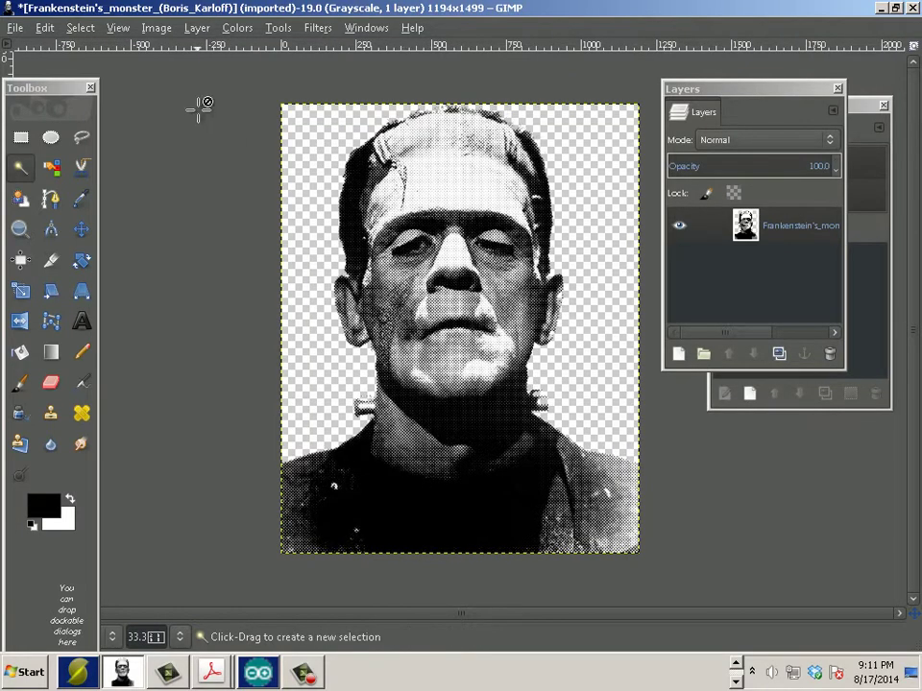
{"action": "left_click", "coordinate": [233, 28]}
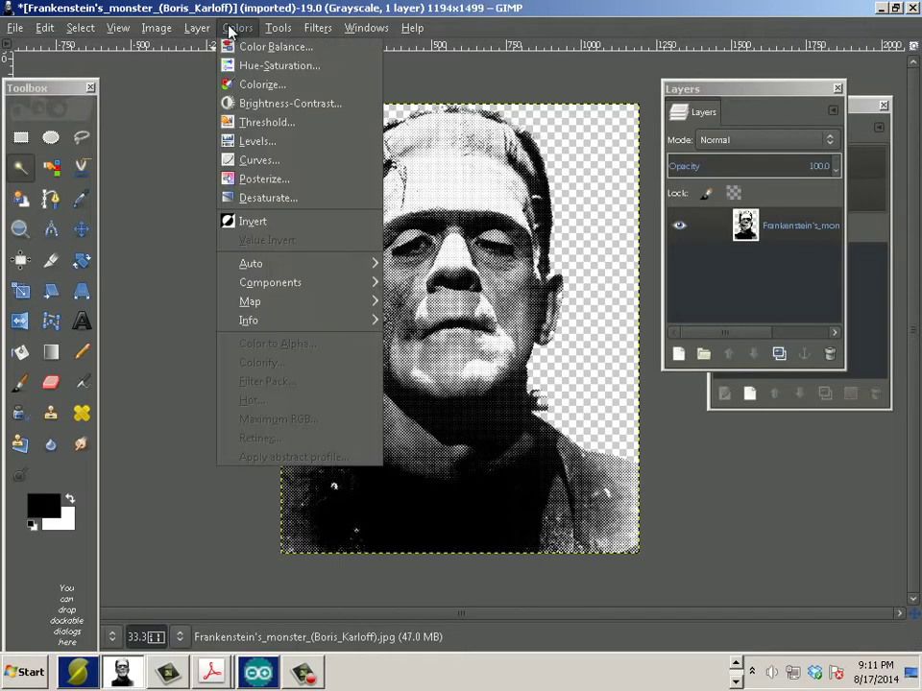
{"action": "left_click", "coordinate": [253, 223]}
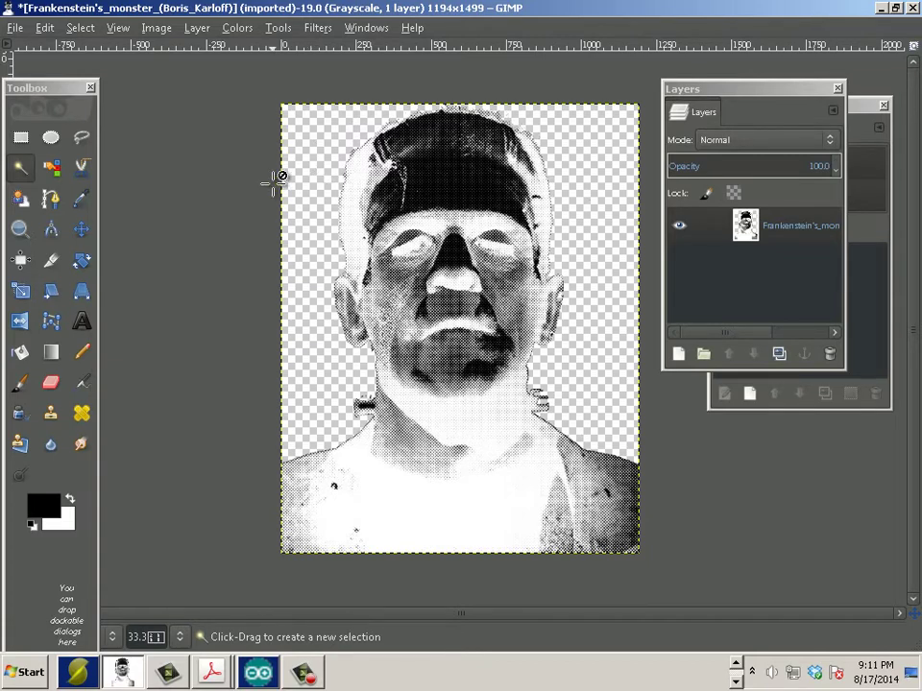
Step: Start an Export As with Portable Document Format chosen as the file type
{"action": "left_click", "coordinate": [19, 30]}
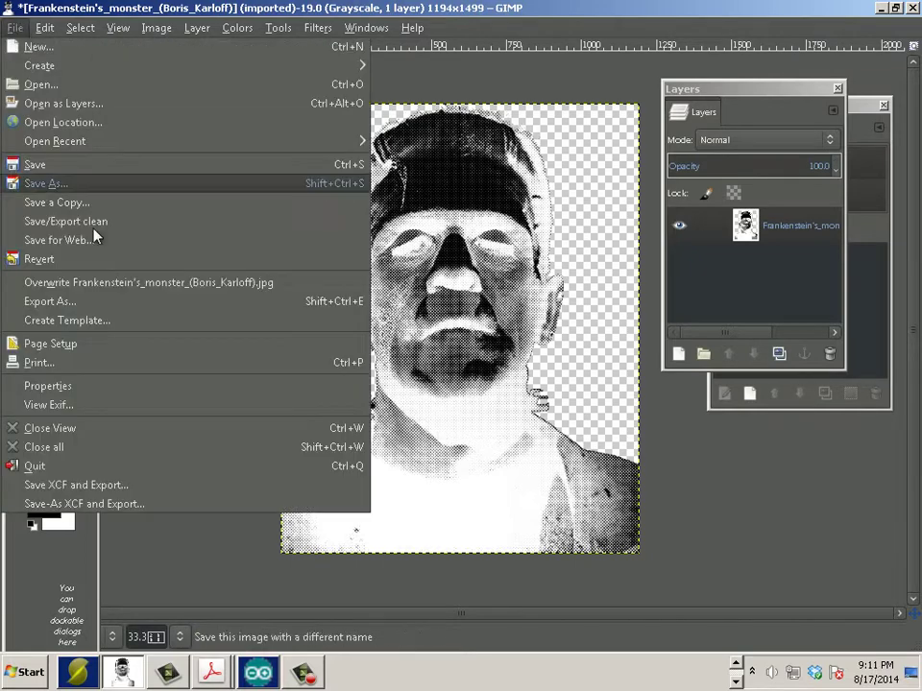
{"action": "left_click", "coordinate": [96, 300]}
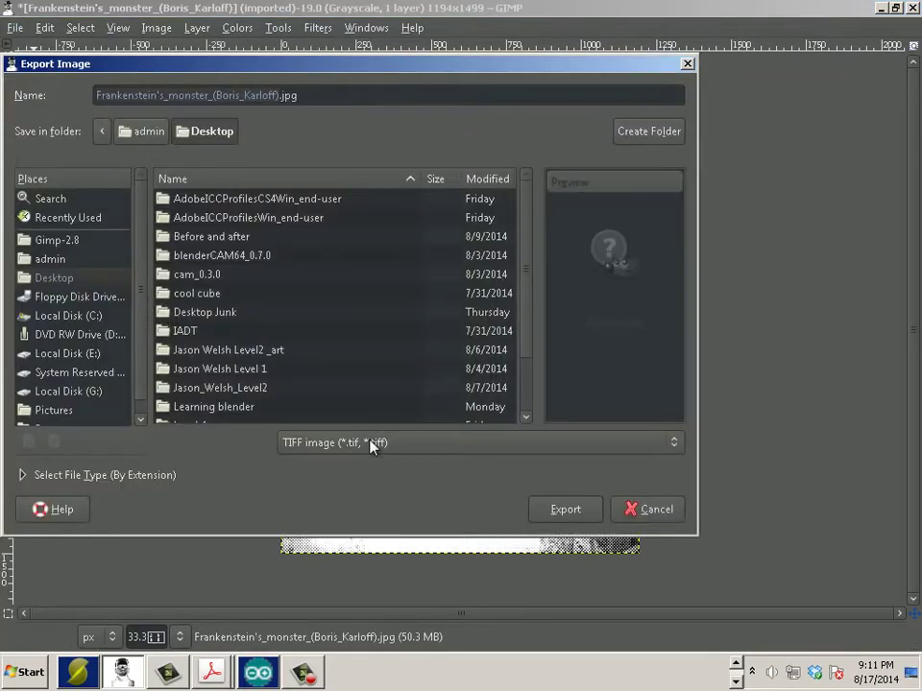
{"action": "left_click", "coordinate": [372, 443]}
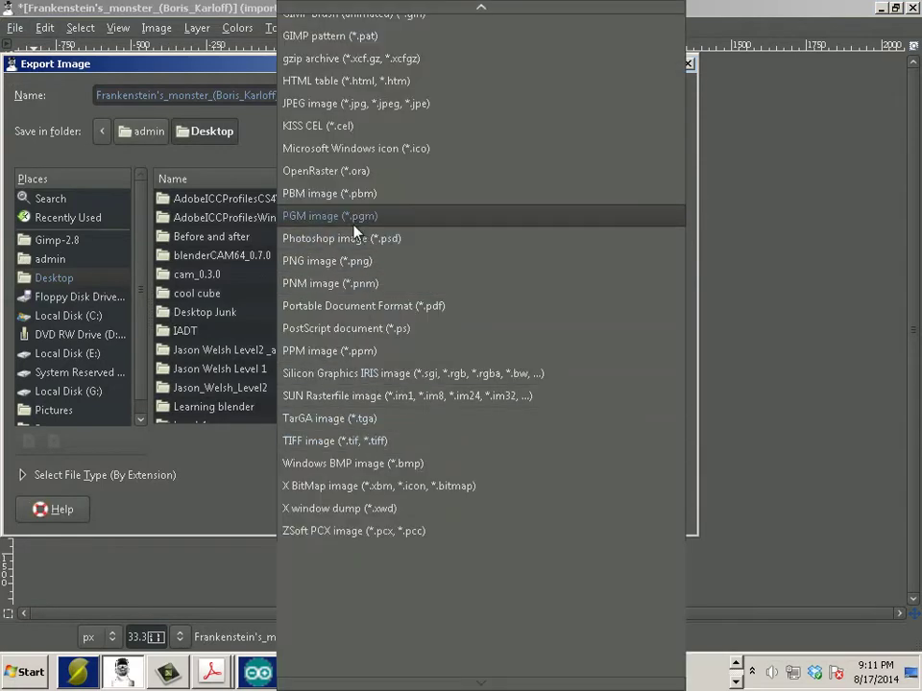
{"action": "mouse_move", "coordinate": [364, 7]}
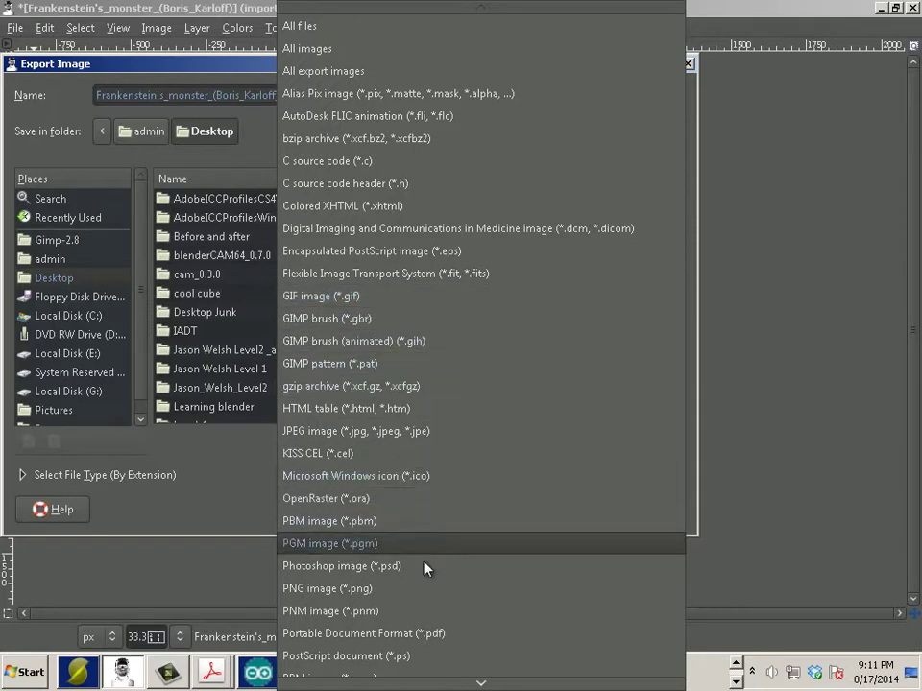
{"action": "left_click", "coordinate": [425, 636]}
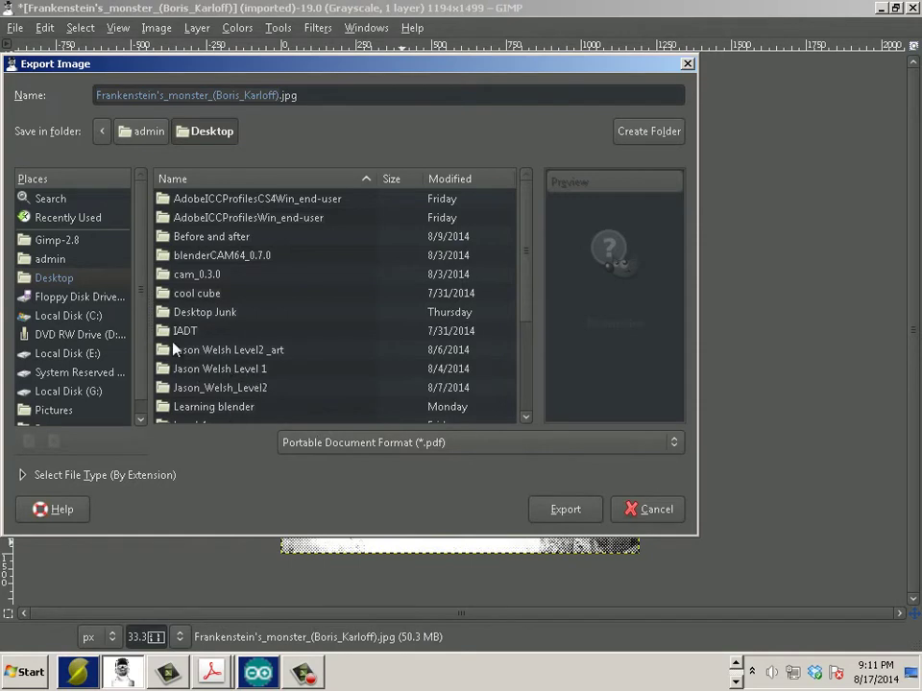
Step: Rename to Frankenstein's_monster_(Boris_Karloff).pdf and export it to the Desktop with default options
{"action": "left_click", "coordinate": [322, 92]}
{"action": "key", "text": "BackSpace"}
{"action": "key", "text": "BackSpace"}
{"action": "key", "text": "BackSpace"}
{"action": "type", "text": "pdf"}
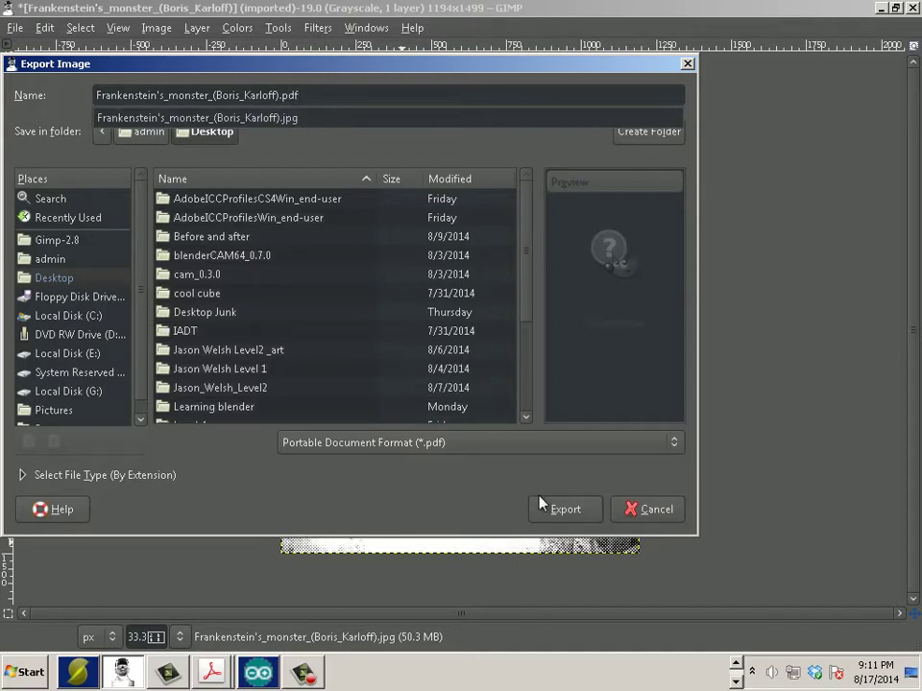
{"action": "left_click", "coordinate": [569, 513]}
{"action": "left_click", "coordinate": [569, 512]}
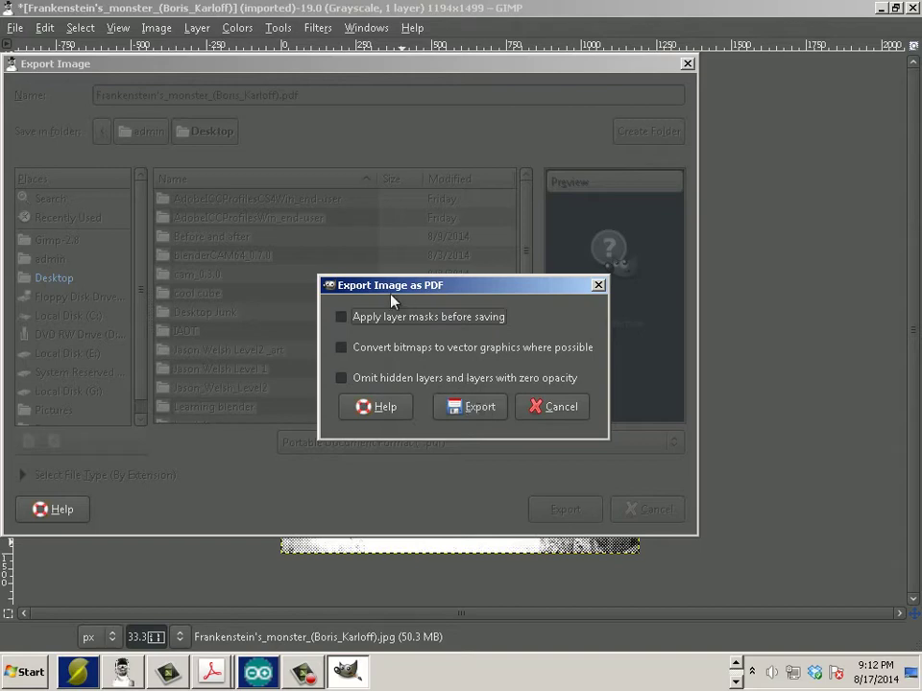
{"action": "left_click", "coordinate": [467, 406]}
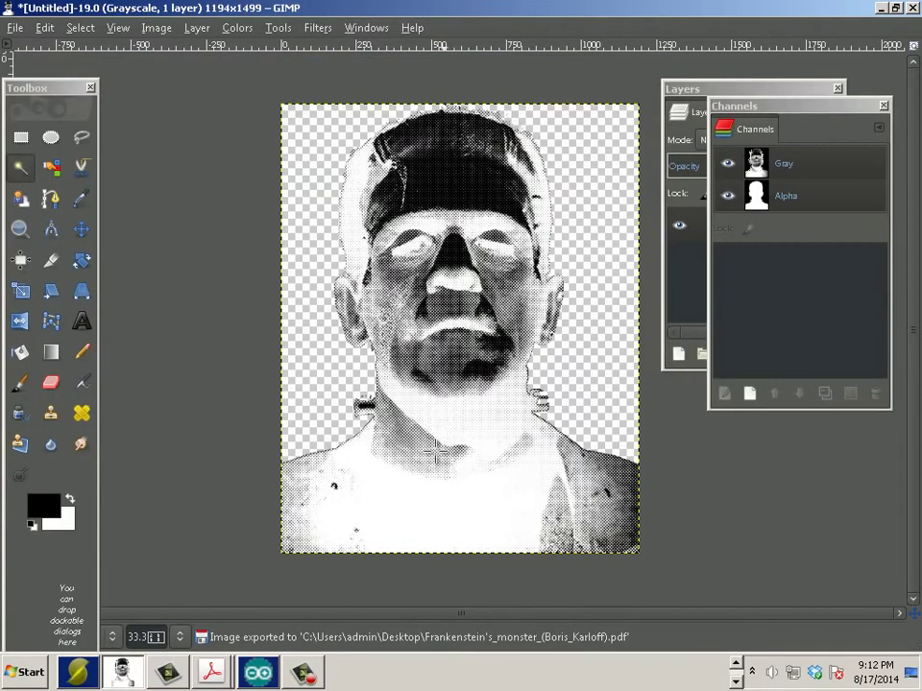
Step: Open Frankenstein's_monster_(Boris_Karloff).pdf in Acrobat, showing the whole 12.00 × 15.07 in page
{"action": "left_click", "coordinate": [33, 672]}
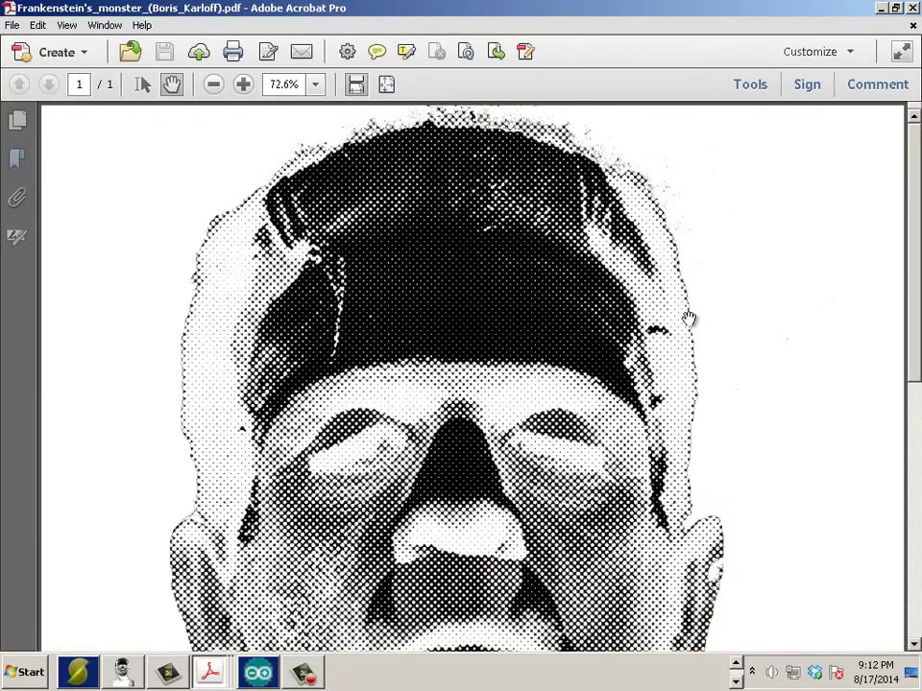
{"action": "scroll", "coordinate": [662, 344], "scroll_direction": "up", "scroll_amount": 1}
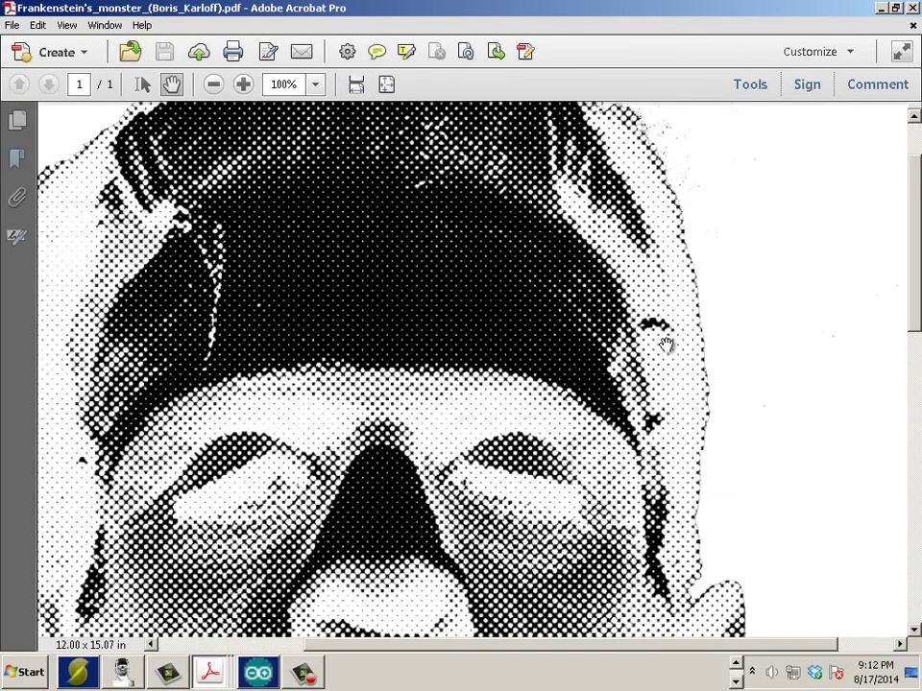
{"action": "scroll", "coordinate": [665, 345], "scroll_direction": "down", "scroll_amount": 3}
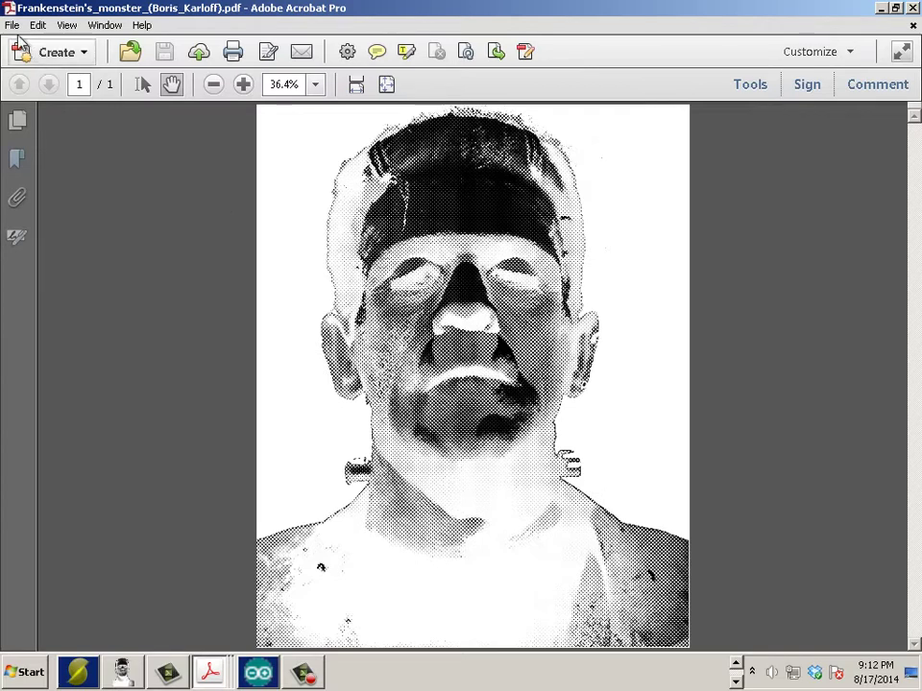
{"action": "left_click", "coordinate": [13, 25]}
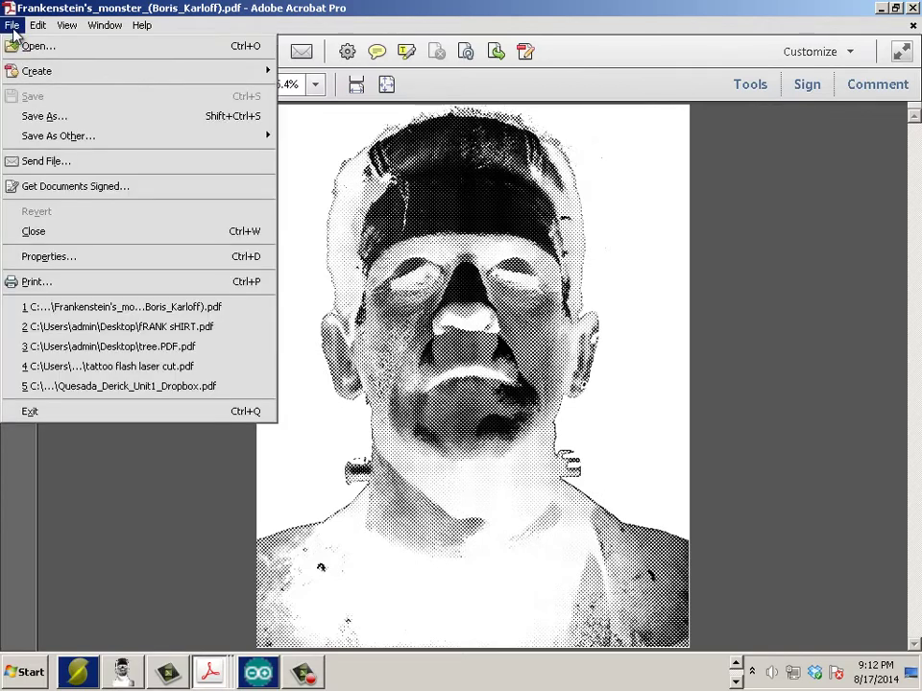
Step: Switch printing to Poster mode and try a 150% tile scale
{"action": "left_click", "coordinate": [100, 288]}
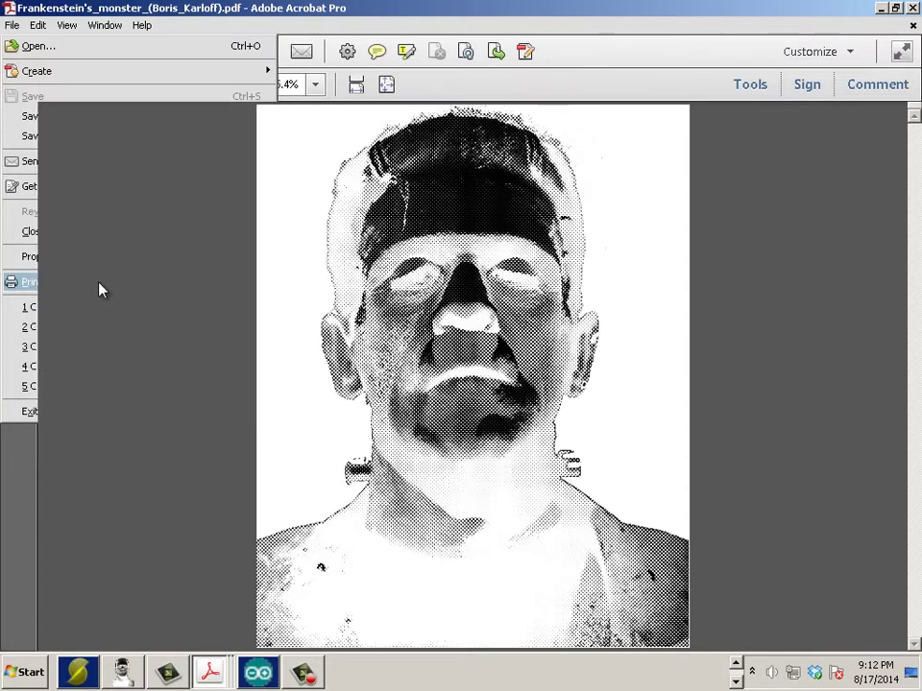
{"action": "left_click", "coordinate": [311, 270]}
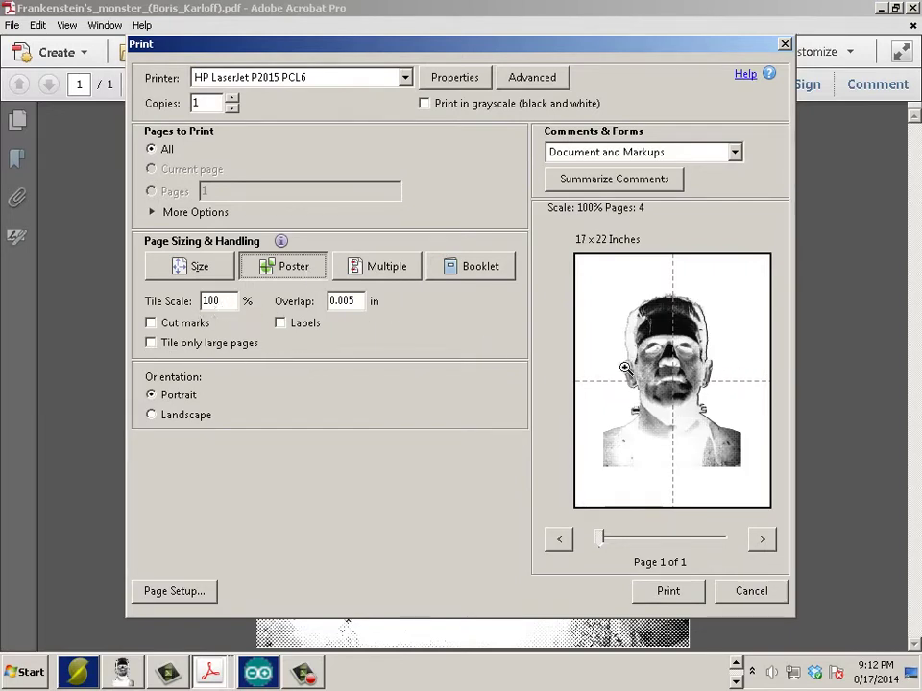
{"action": "left_click", "coordinate": [230, 304]}
{"action": "left_click_drag", "start_coordinate": [229, 305], "coordinate": [212, 308]}
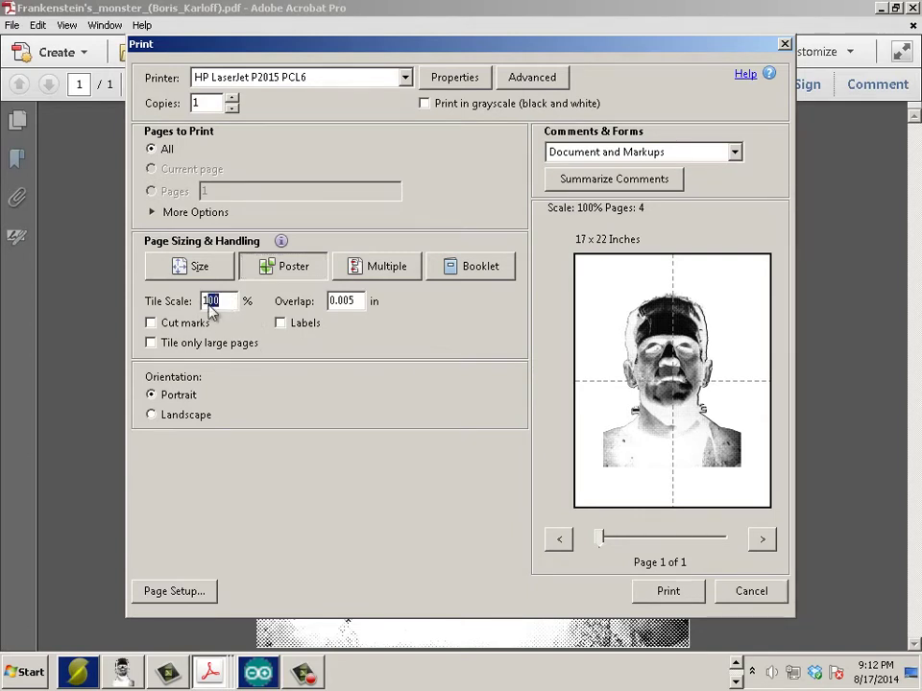
{"action": "type", "text": "150"}
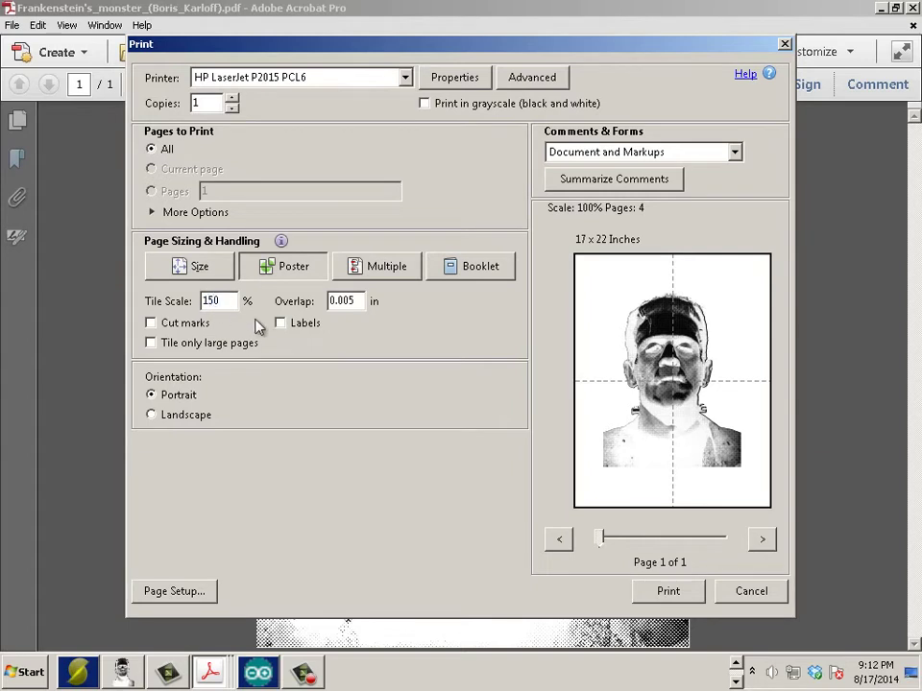
{"action": "left_click", "coordinate": [344, 302]}
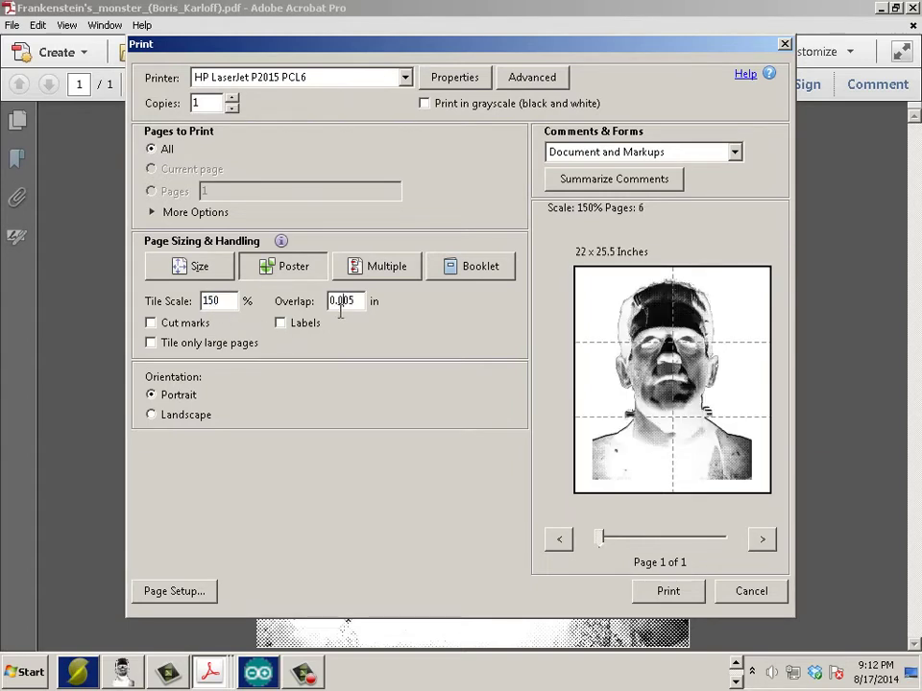
Step: Change the tile scale to 125%, spanning 4 pages at 17 × 22 in
{"action": "left_click_drag", "start_coordinate": [219, 305], "coordinate": [210, 305]}
{"action": "double_click", "coordinate": [215, 295]}
{"action": "type", "text": "125"}
{"action": "left_click", "coordinate": [348, 302]}
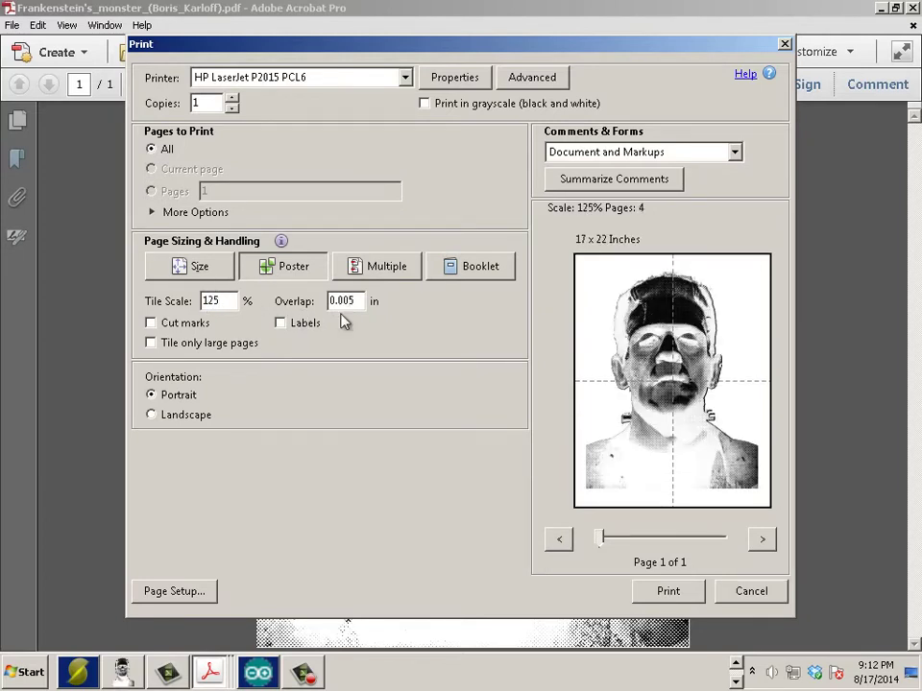
Step: Set the poster tile overlap to 0.125 in
{"action": "left_click_drag", "start_coordinate": [355, 303], "coordinate": [339, 304]}
{"action": "type", "text": ".12"}
{"action": "key", "text": "BackSpace"}
{"action": "key", "text": "BackSpace"}
{"action": "key", "text": "BackSpace"}
{"action": "type", "text": "125"}
{"action": "left_click", "coordinate": [222, 302]}
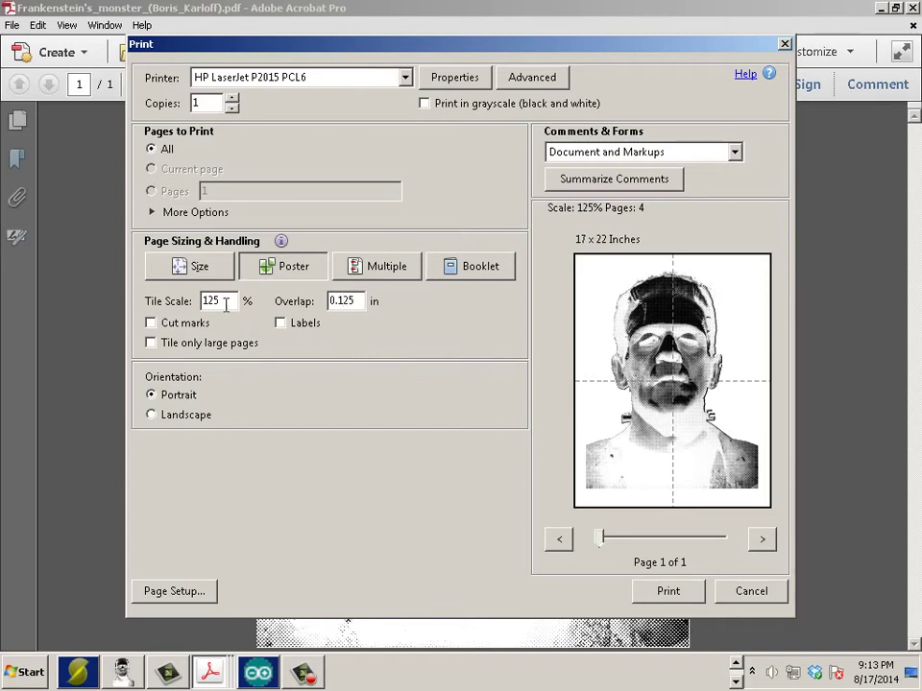
Step: Leave cut marks and labels off and uncheck Tile only large pages
{"action": "left_click", "coordinate": [151, 323]}
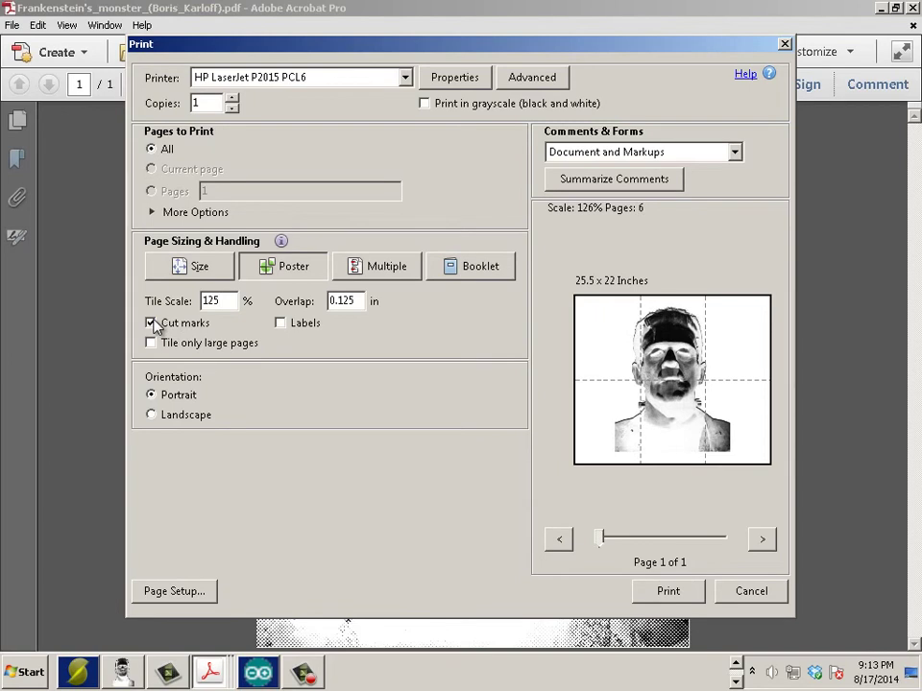
{"action": "left_click", "coordinate": [152, 324]}
{"action": "left_click", "coordinate": [281, 324]}
{"action": "left_click", "coordinate": [281, 324]}
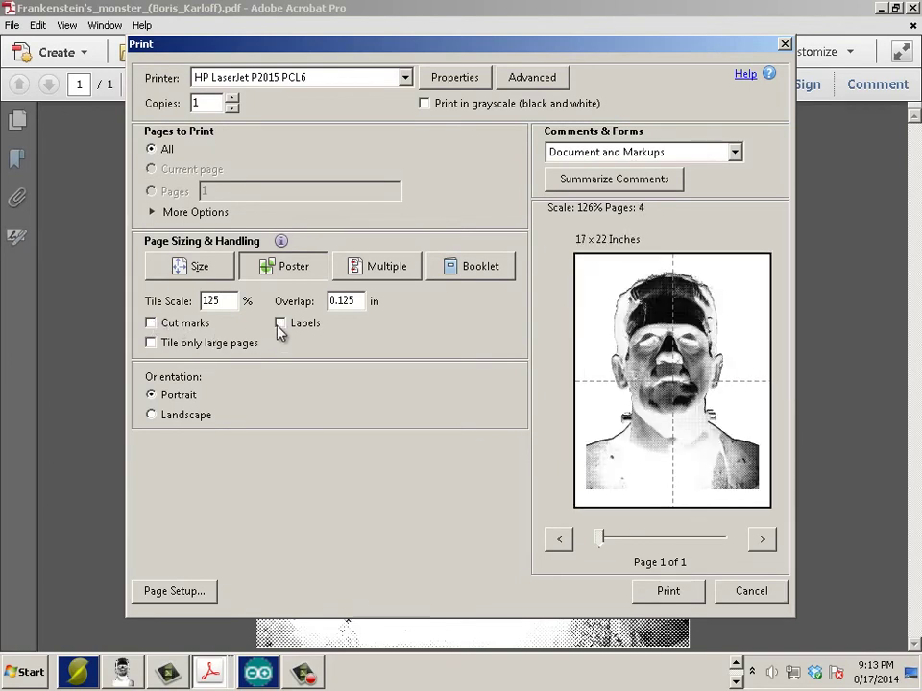
{"action": "left_click", "coordinate": [152, 344]}
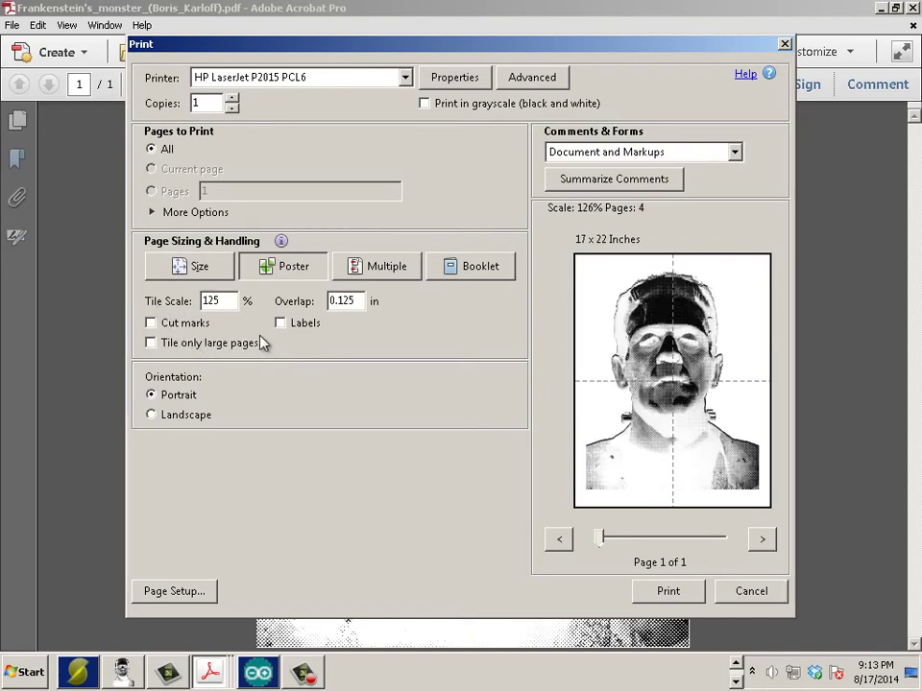